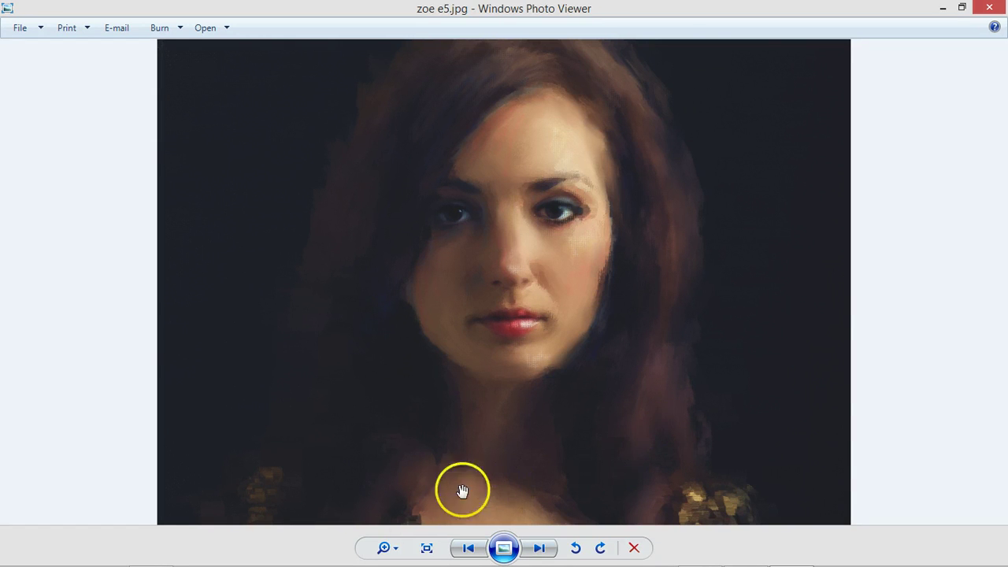
Zoom in closely on the painted portrait zoe e5.jpg, then minimize Windows Photo Viewer
click(396, 549)
mouse_move(395, 550)
mouse_down()
mouse_move(395, 541)
mouse_move(401, 549)
mouse_up()
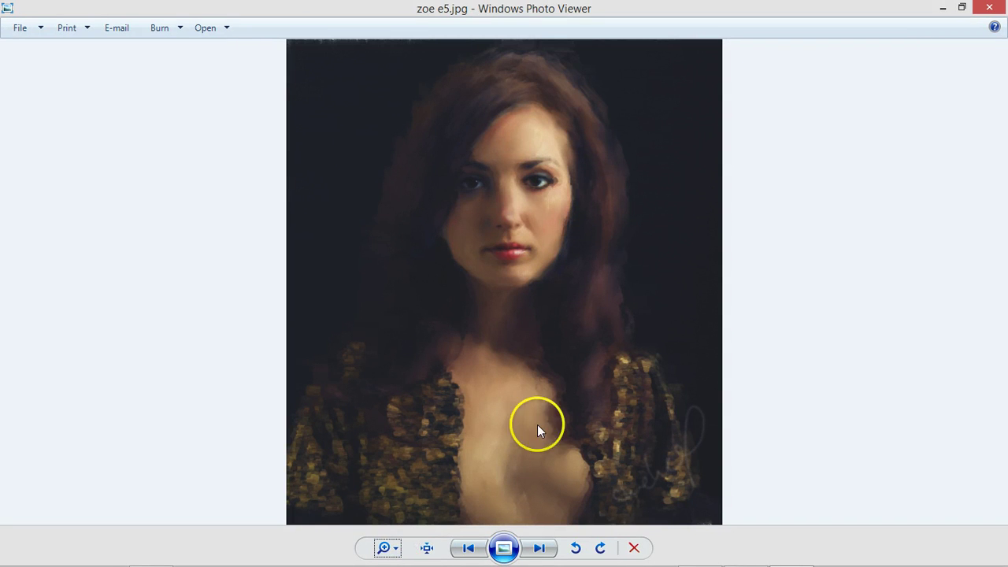
click(943, 9)
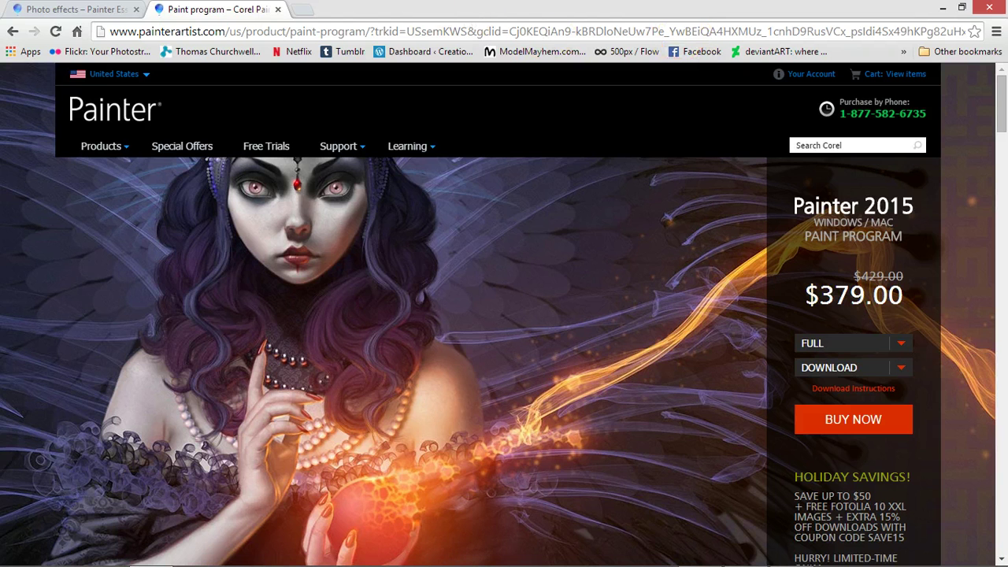
Close the Painter 2015 tab, keep the Painter Essentials 5 page, and minimize Chrome
click(84, 11)
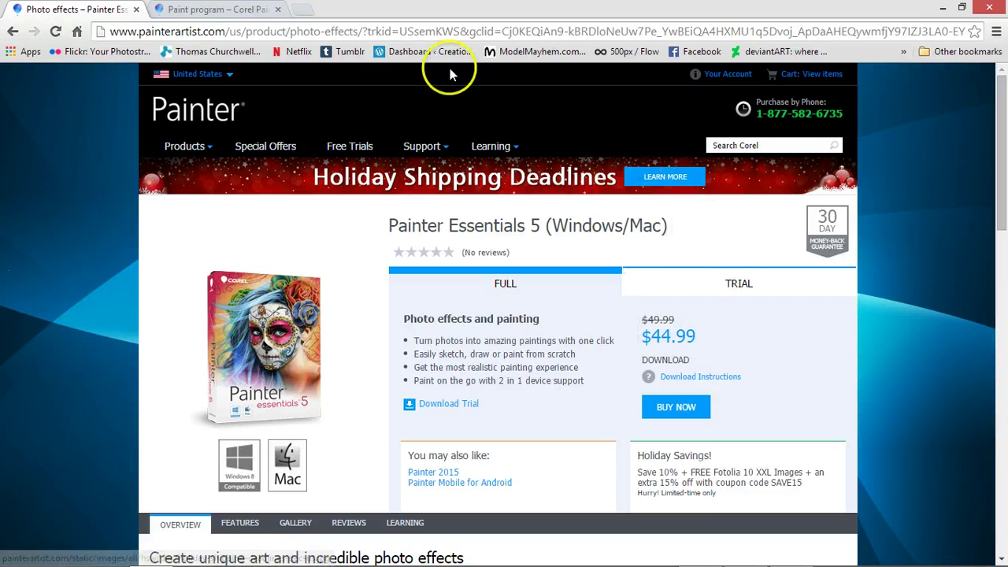
click(210, 11)
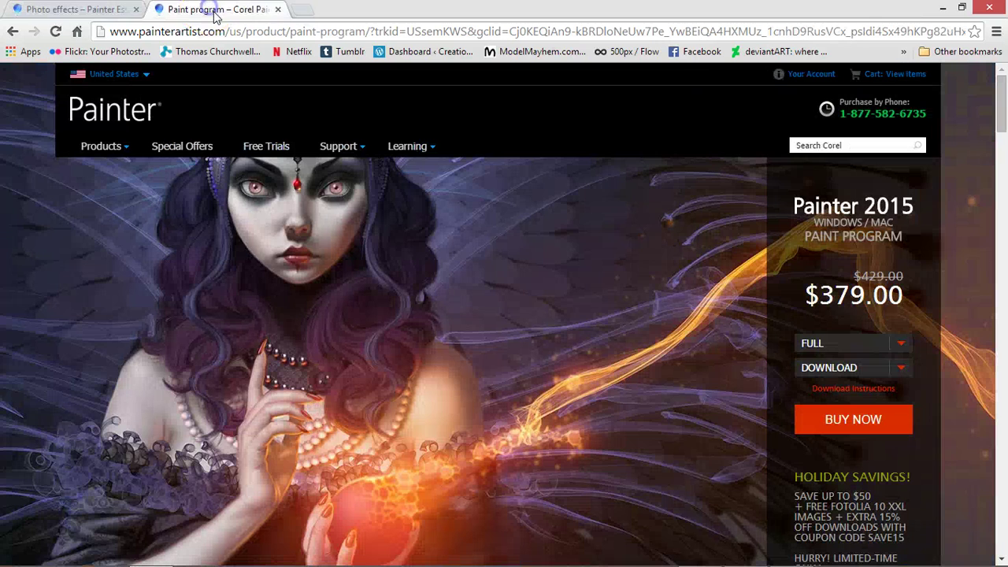
click(278, 10)
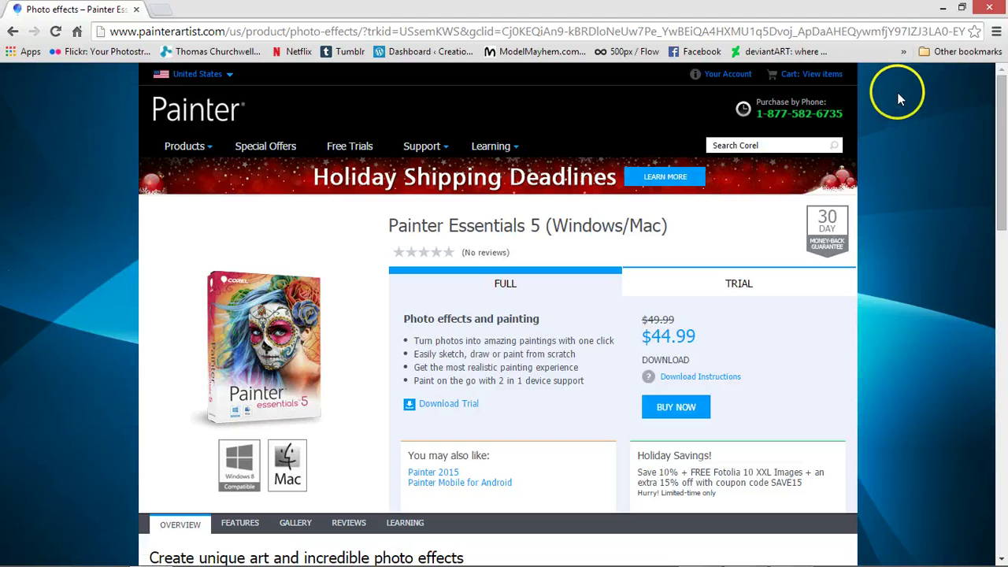
click(943, 8)
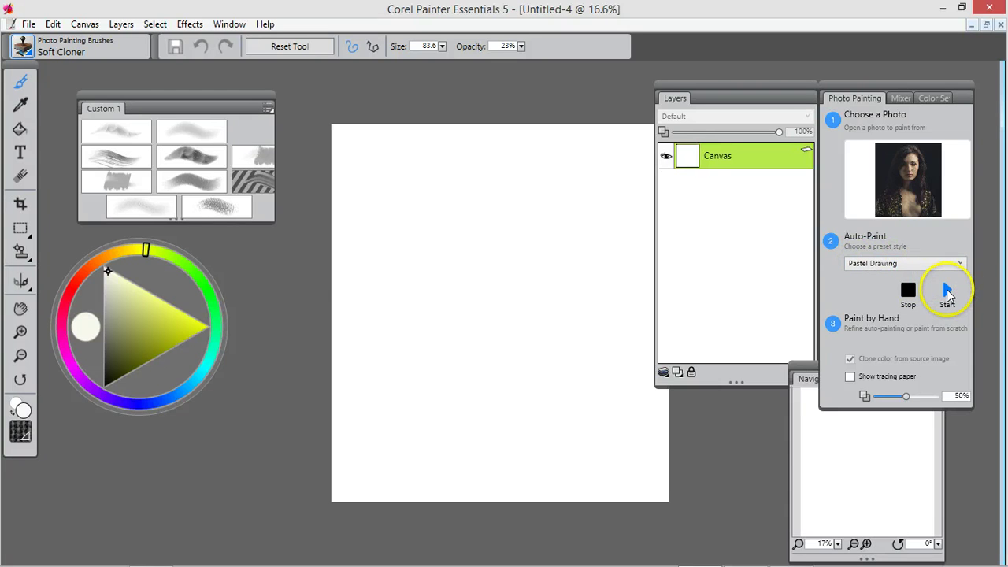
Start Pastel Drawing auto-paint on the Untitled-4 canvas from the portrait photo
click(947, 289)
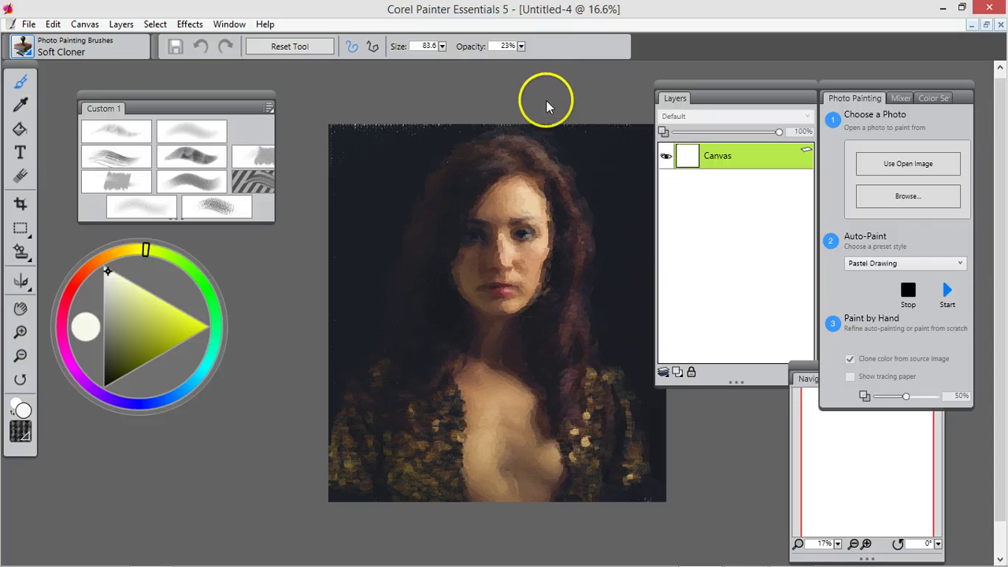
Stop auto-painting, zoom to 37.3% on the face, and soft-clone over the forehead and nose
click(918, 302)
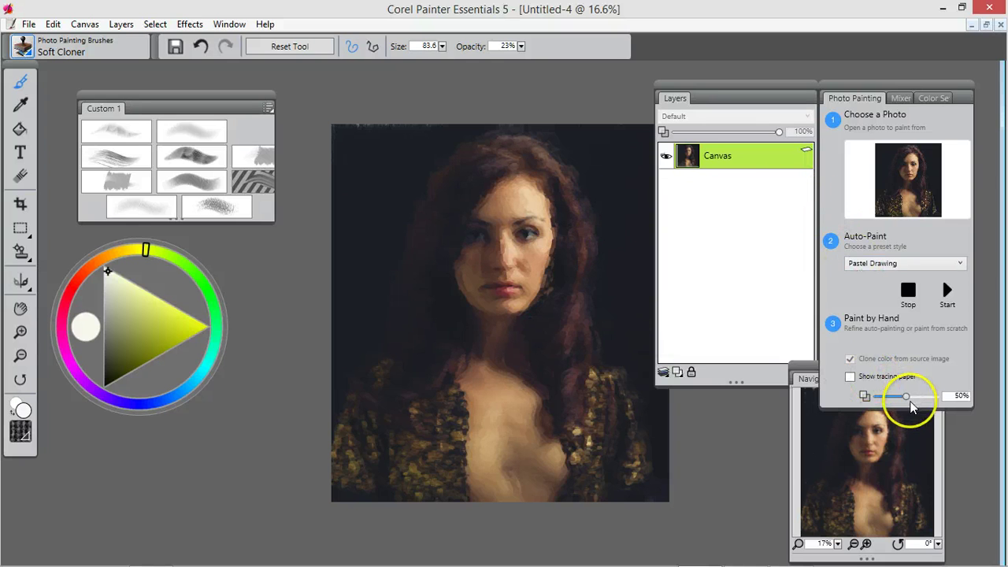
drag(841, 547, 855, 546)
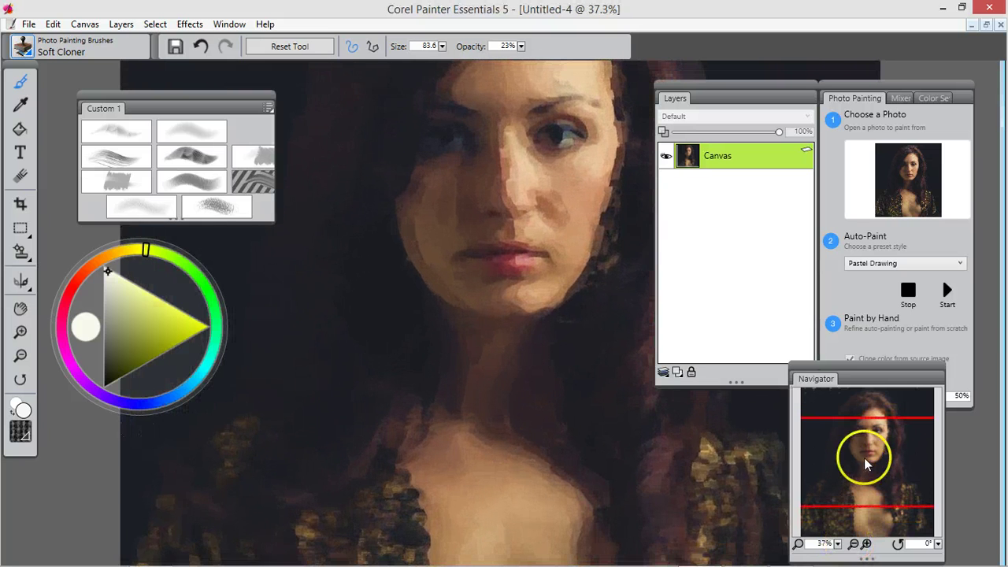
drag(867, 446, 858, 421)
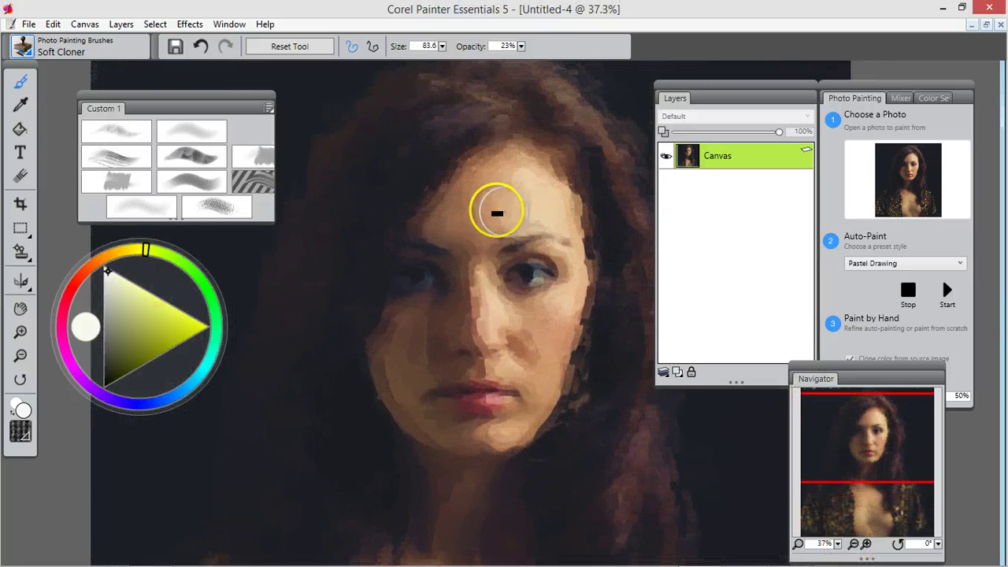
mouse_move(516, 216)
mouse_down()
mouse_move(481, 181)
mouse_move(466, 213)
mouse_move(495, 345)
mouse_move(510, 316)
mouse_move(546, 346)
mouse_move(581, 350)
mouse_move(579, 339)
mouse_move(631, 334)
mouse_move(582, 314)
mouse_move(487, 147)
mouse_move(485, 105)
mouse_move(384, 187)
mouse_move(389, 201)
mouse_move(442, 119)
mouse_move(431, 96)
mouse_move(307, 223)
mouse_move(312, 231)
mouse_move(521, 119)
mouse_move(545, 96)
mouse_move(297, 424)
mouse_up()
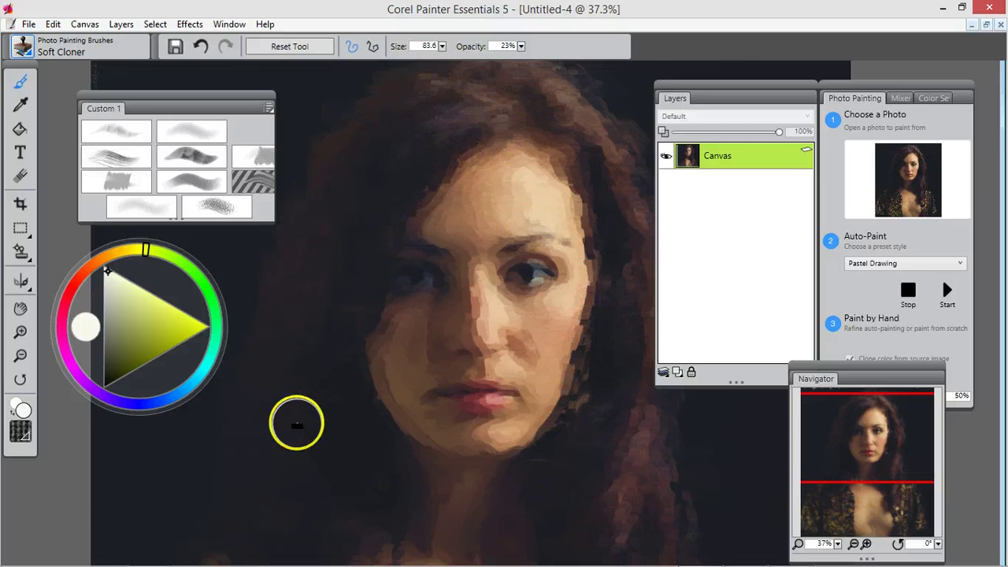
Choose Blenders > Coarse Smear Blender Jitter and centre the portrait for blending the face and hair
click(22, 49)
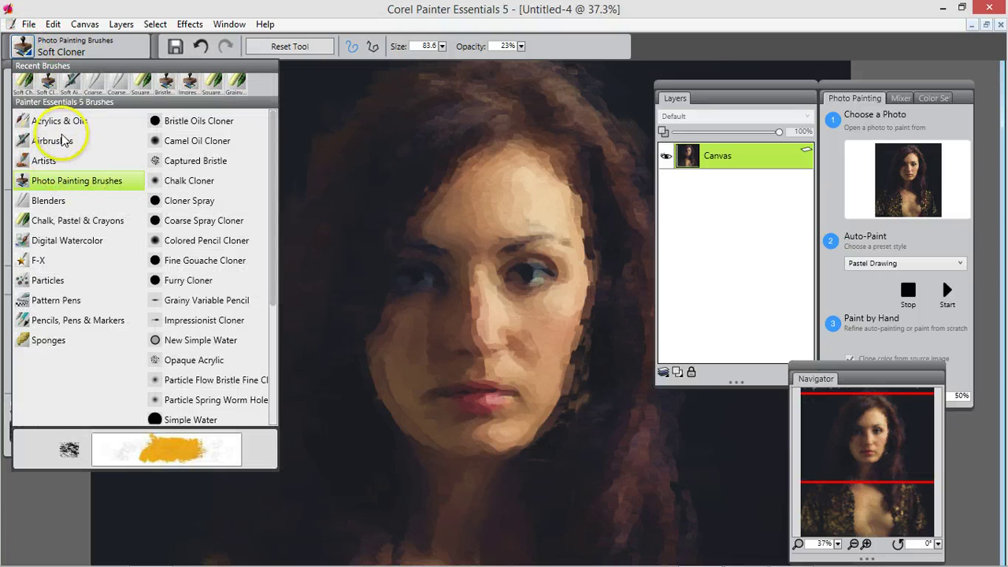
click(66, 203)
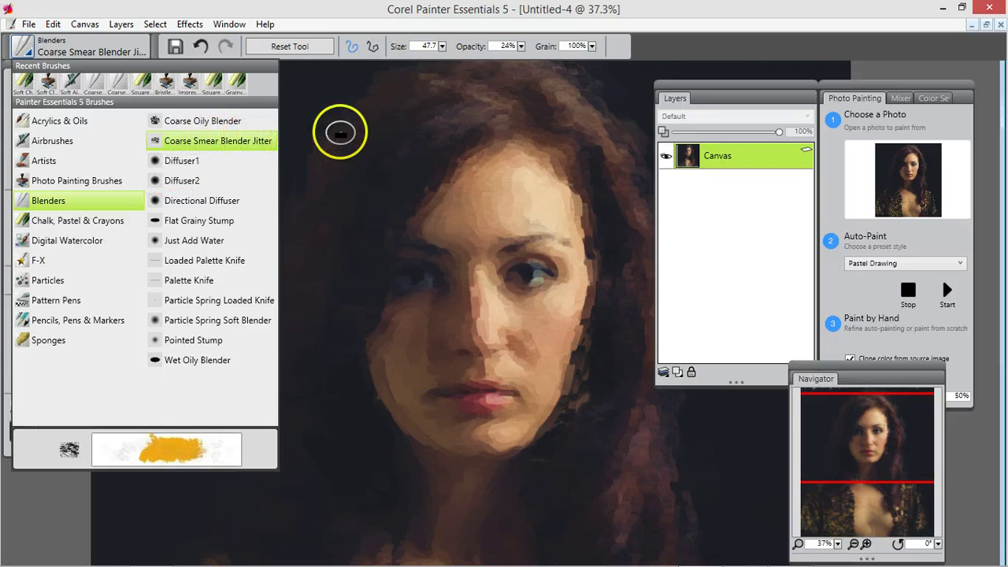
click(469, 130)
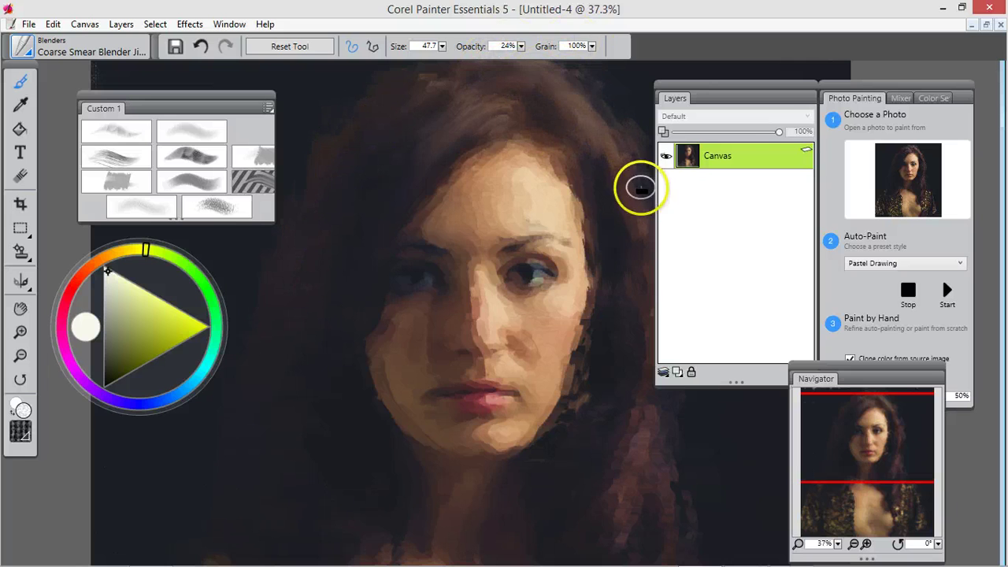
drag(859, 451, 882, 450)
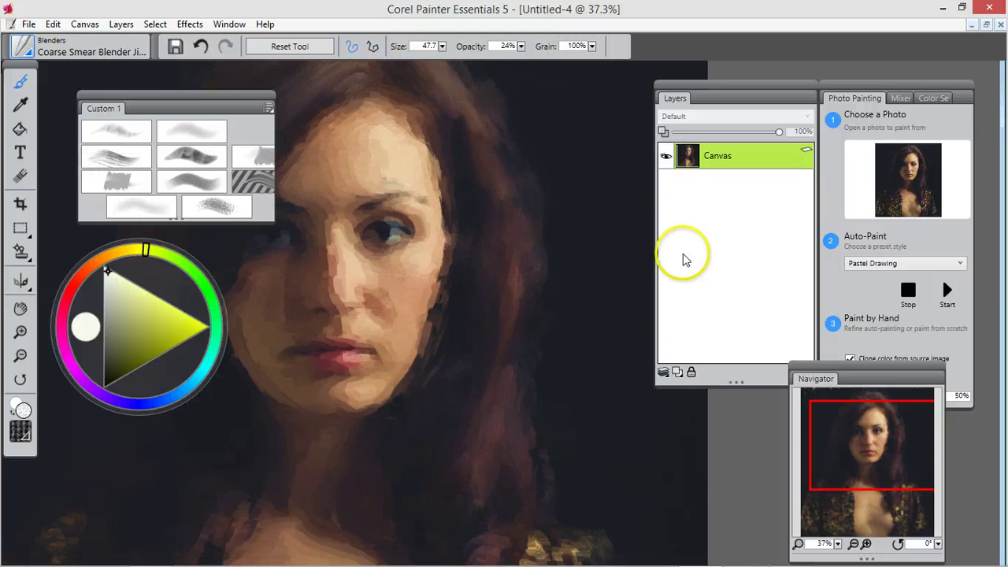
drag(836, 427, 814, 428)
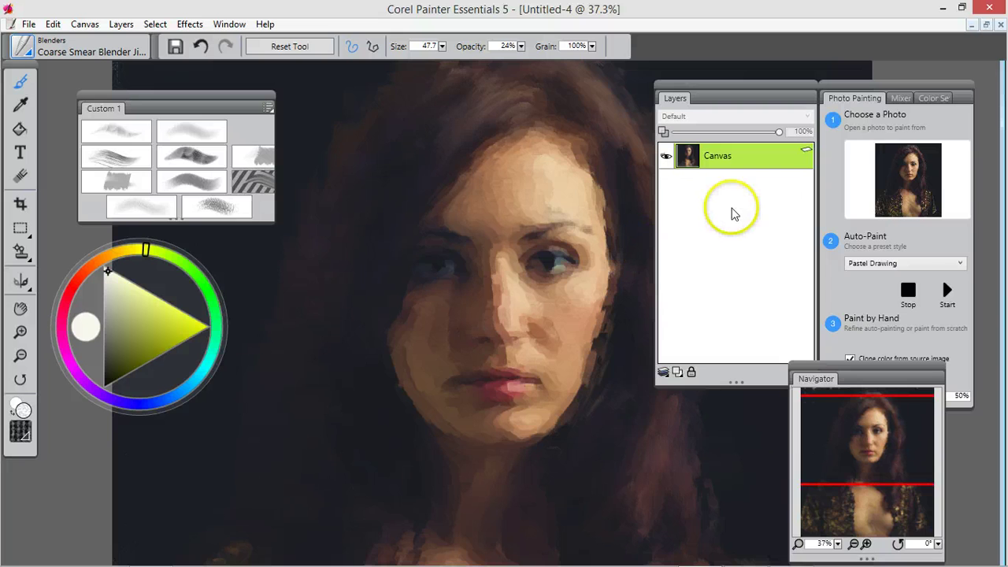
In Photo Painting options, lower the tracing paper opacity to 0%
click(862, 85)
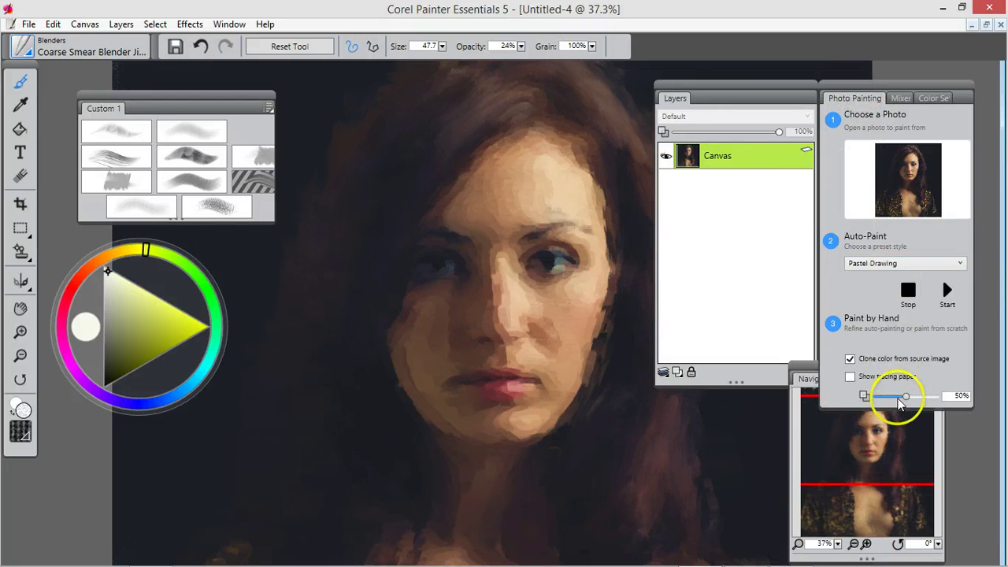
drag(906, 399, 887, 403)
drag(886, 397, 904, 398)
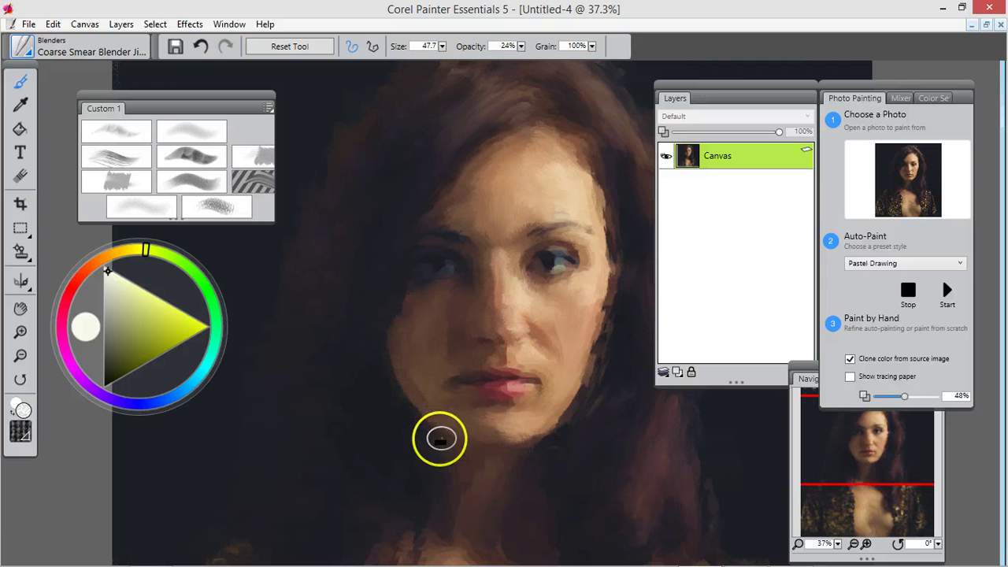
Pan down to blend the neck and chest, then pan back up to the face
click(892, 445)
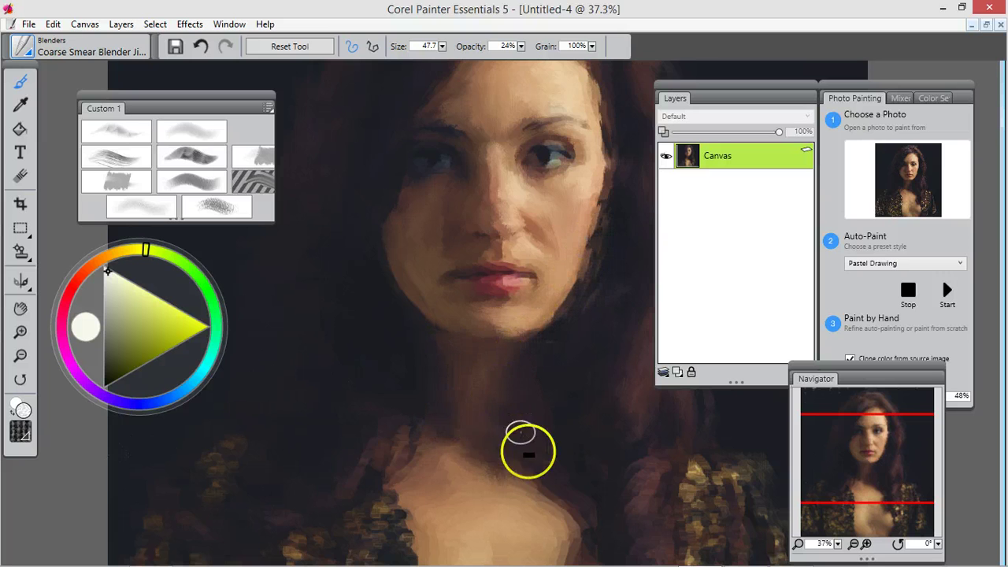
drag(856, 460, 856, 482)
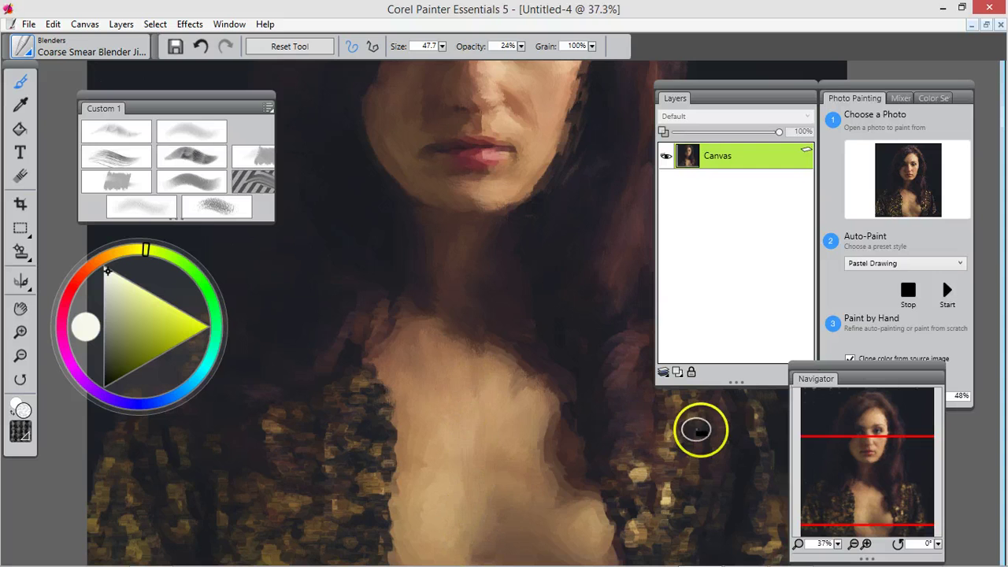
drag(856, 470, 855, 490)
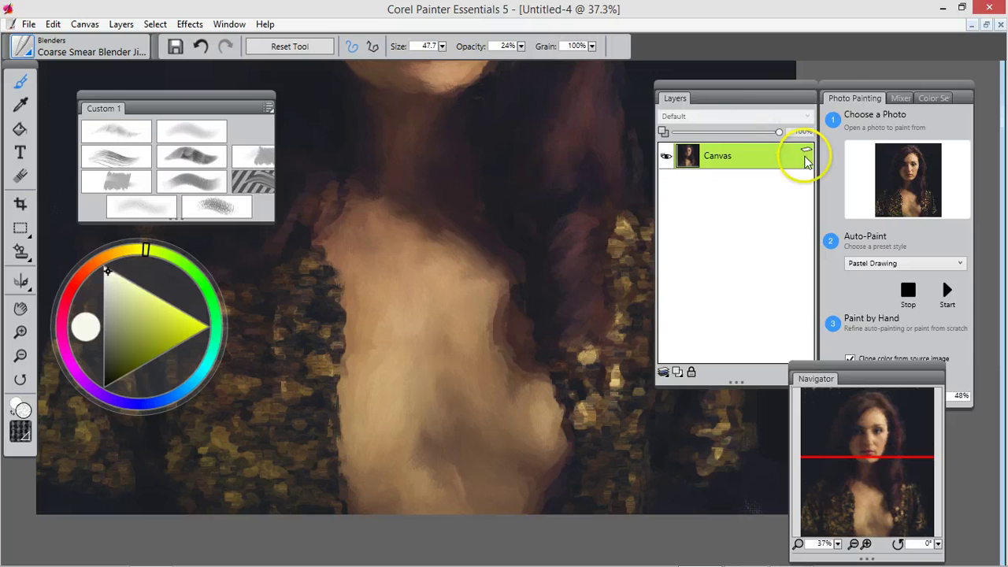
drag(835, 448, 822, 400)
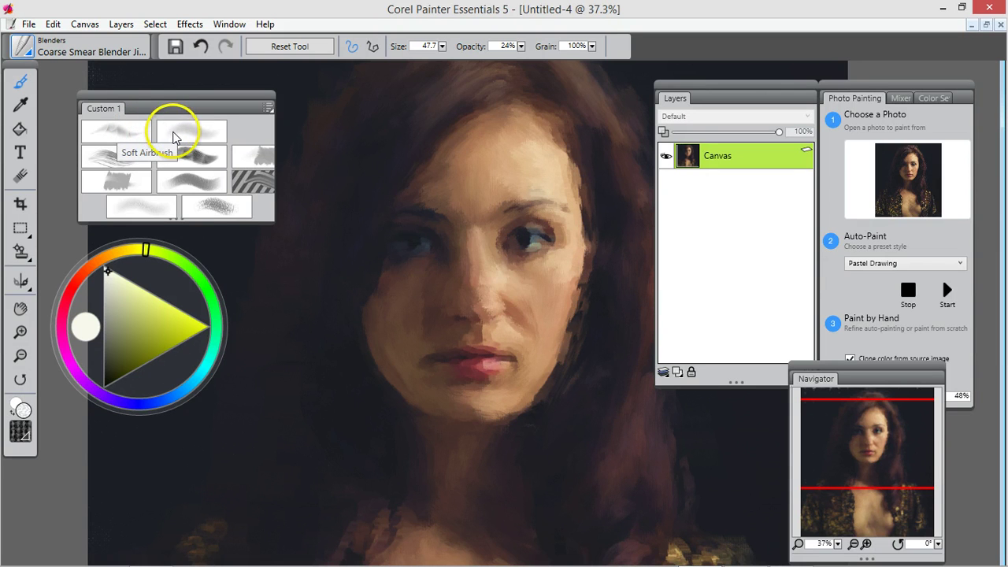
Switch to the Soft Airbrush brush and airbrush the chest, panning between chest and face
click(174, 137)
click(23, 47)
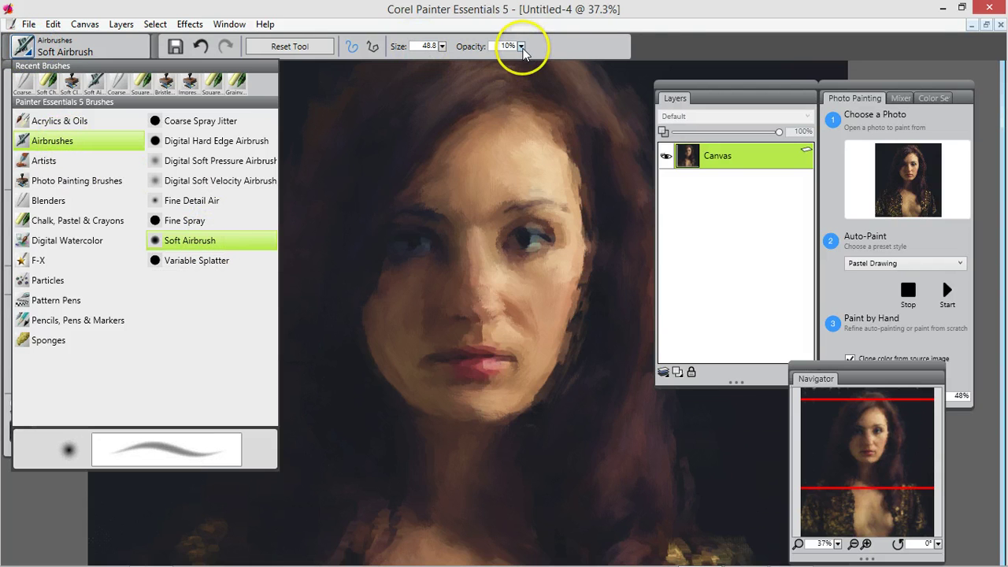
click(681, 14)
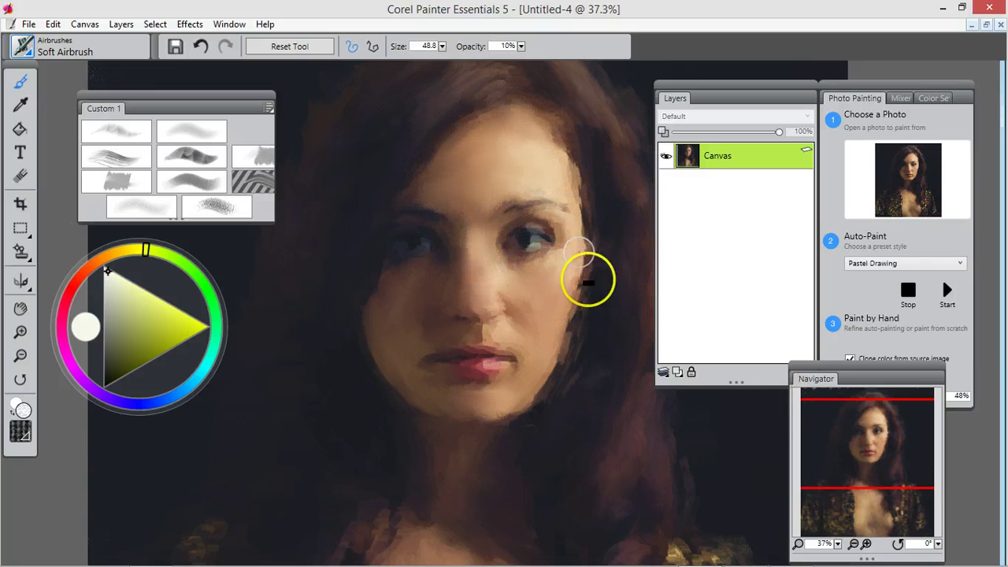
drag(821, 436, 835, 461)
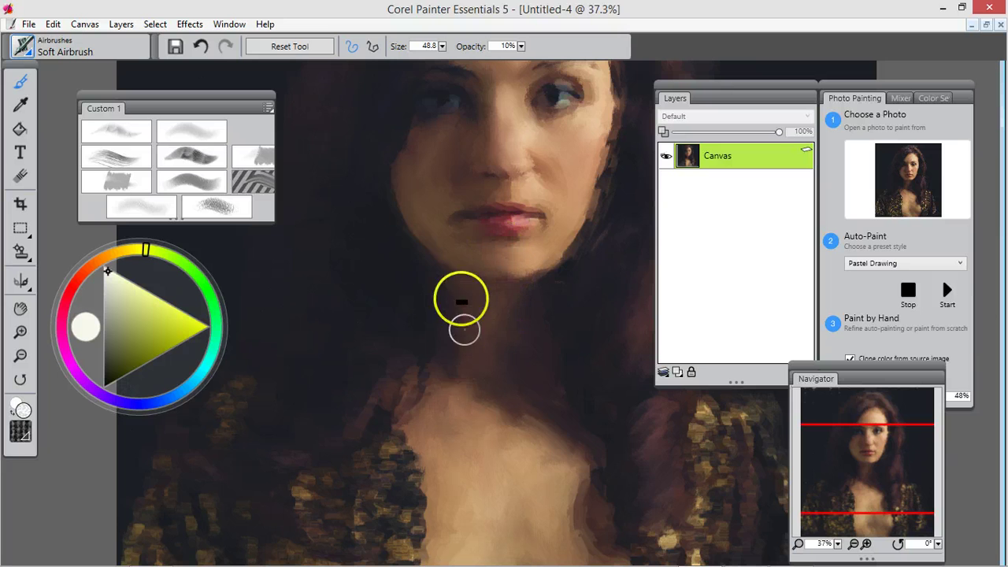
drag(858, 452, 859, 490)
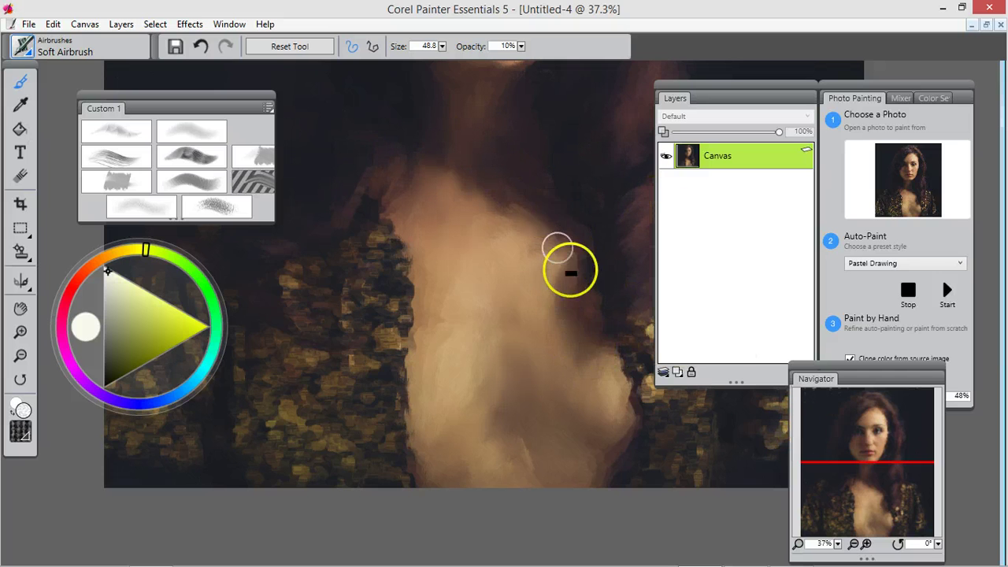
mouse_move(866, 429)
mouse_down()
mouse_move(860, 420)
mouse_move(870, 435)
mouse_up()
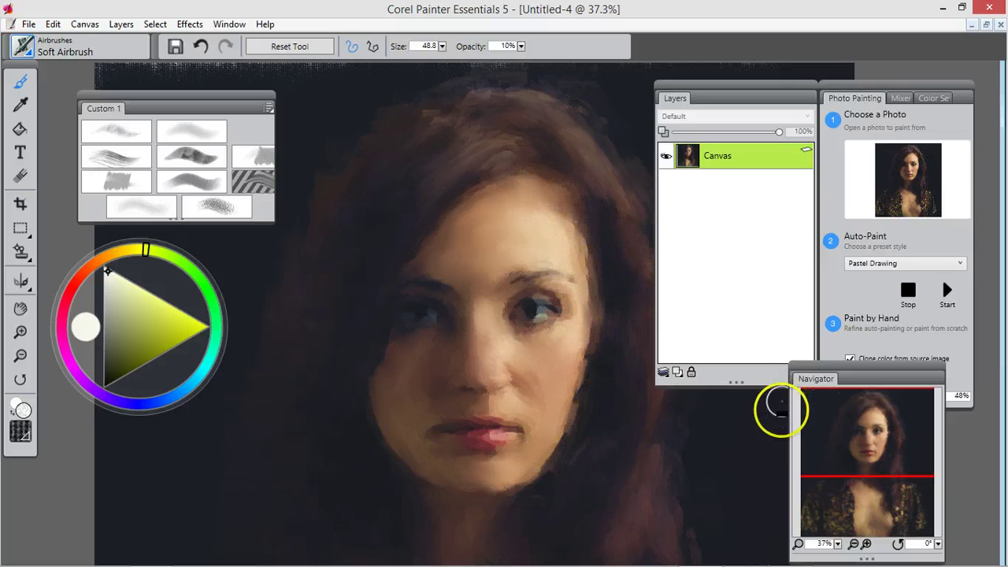
Airbrush the hair and skin at the temple beside the eye
drag(858, 430, 854, 488)
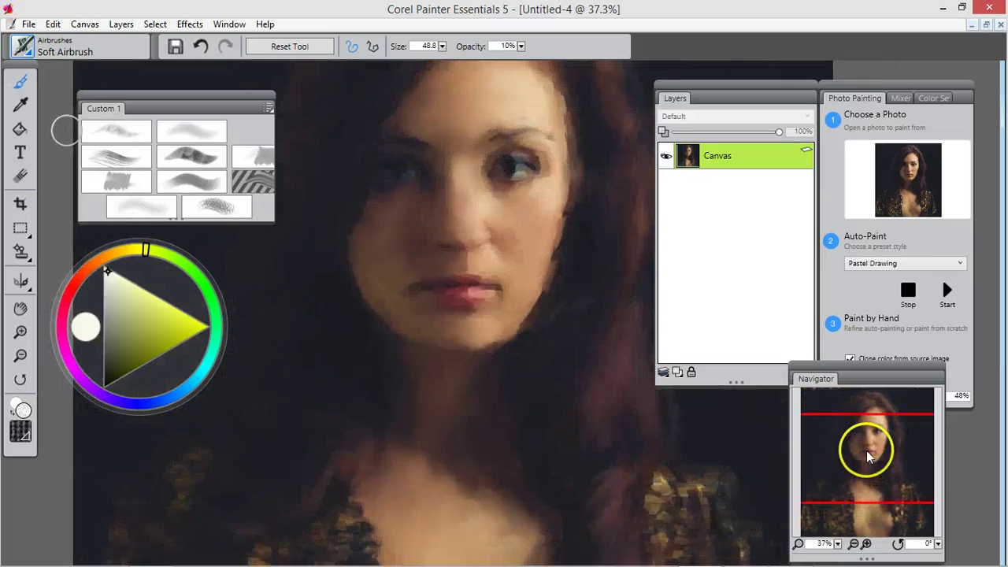
drag(870, 447, 874, 435)
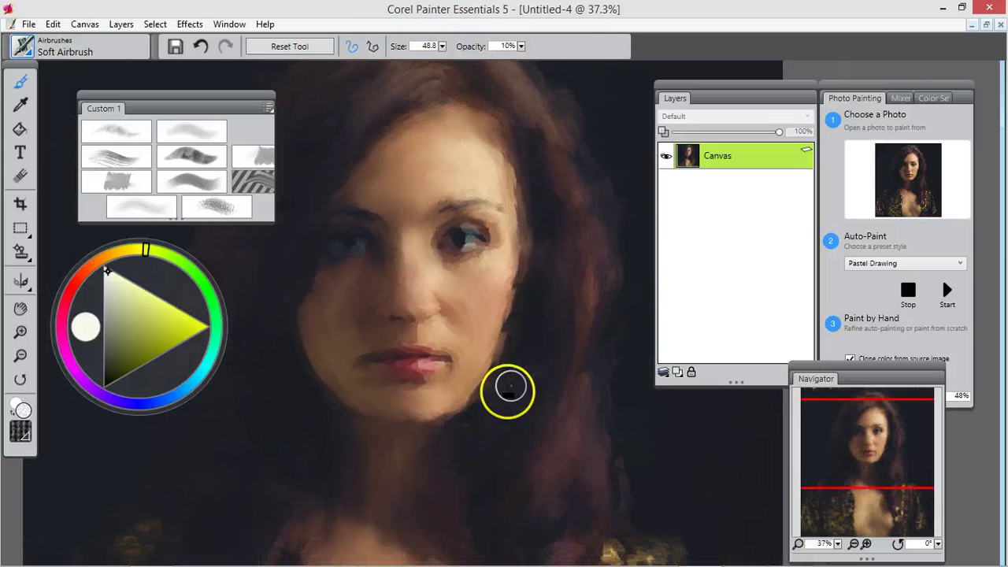
mouse_move(501, 411)
mouse_down()
mouse_move(468, 272)
mouse_move(533, 162)
mouse_move(504, 136)
mouse_move(514, 128)
mouse_move(529, 219)
mouse_move(485, 141)
mouse_move(550, 233)
mouse_move(597, 252)
mouse_move(404, 296)
mouse_move(327, 289)
mouse_move(491, 270)
mouse_up()
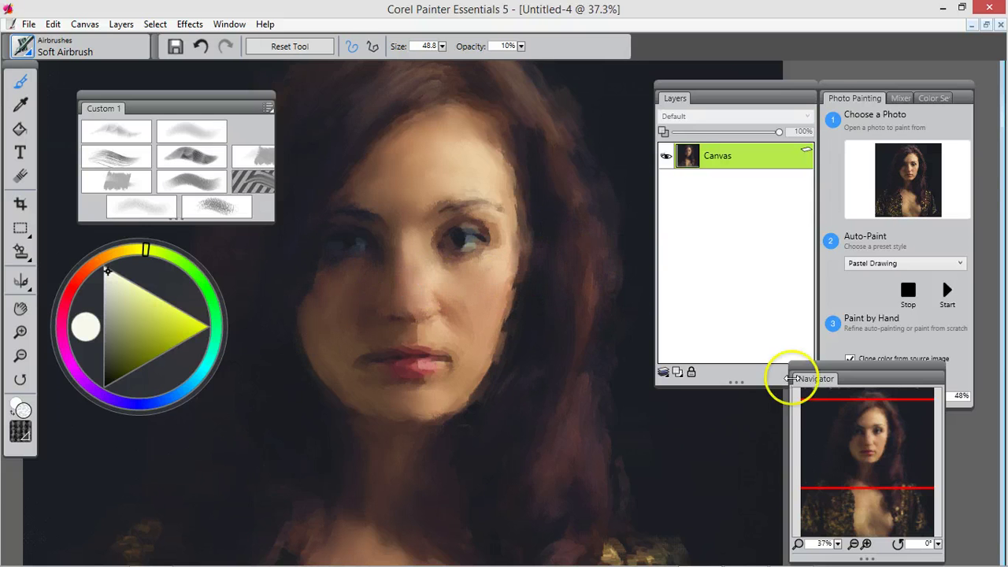
Zoom in to 60% and centre the view on the face
drag(858, 413, 853, 432)
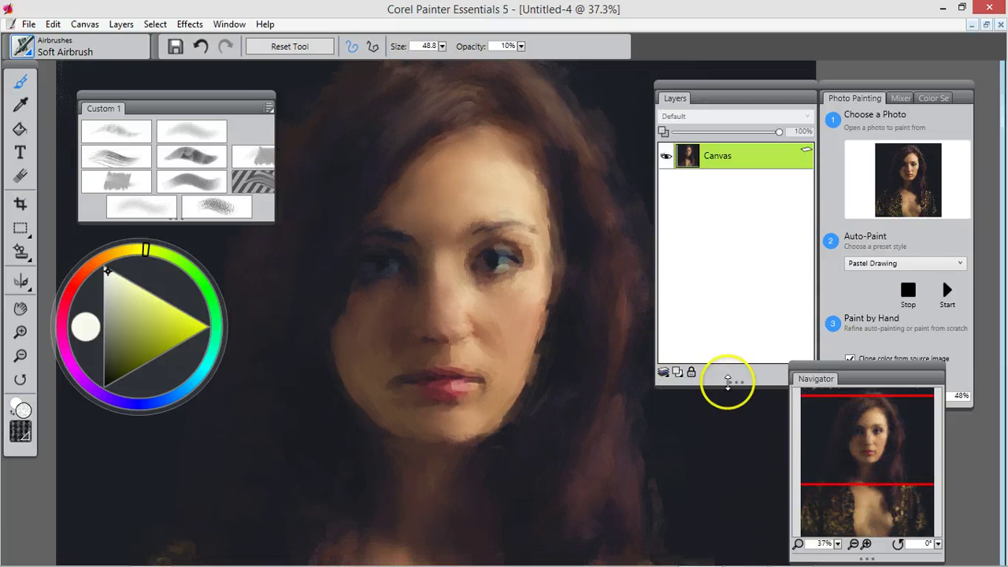
drag(839, 547, 845, 543)
drag(860, 439, 854, 432)
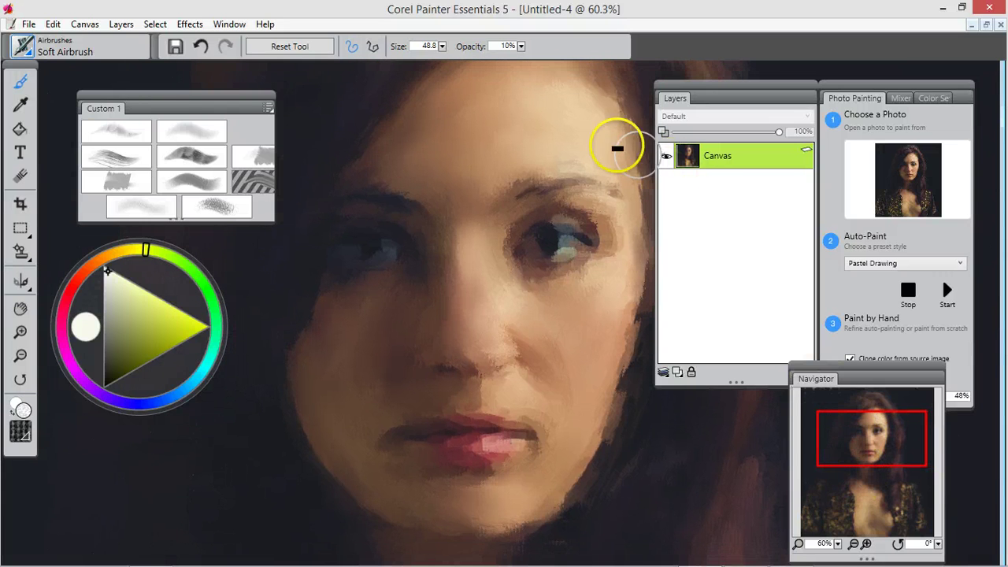
Select Soft Cloner and restore crisp detail in the left and right eyes
click(111, 128)
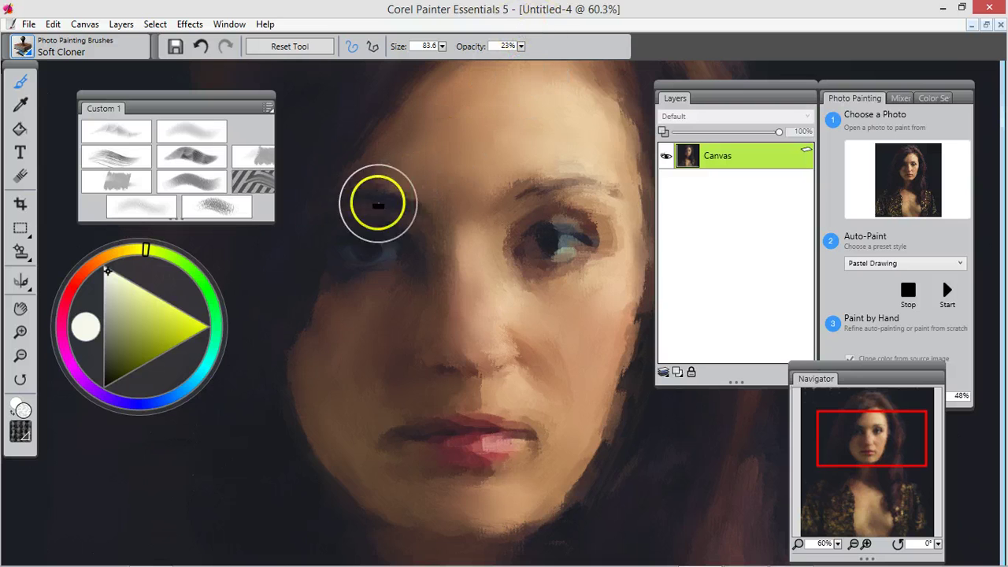
drag(370, 221, 376, 271)
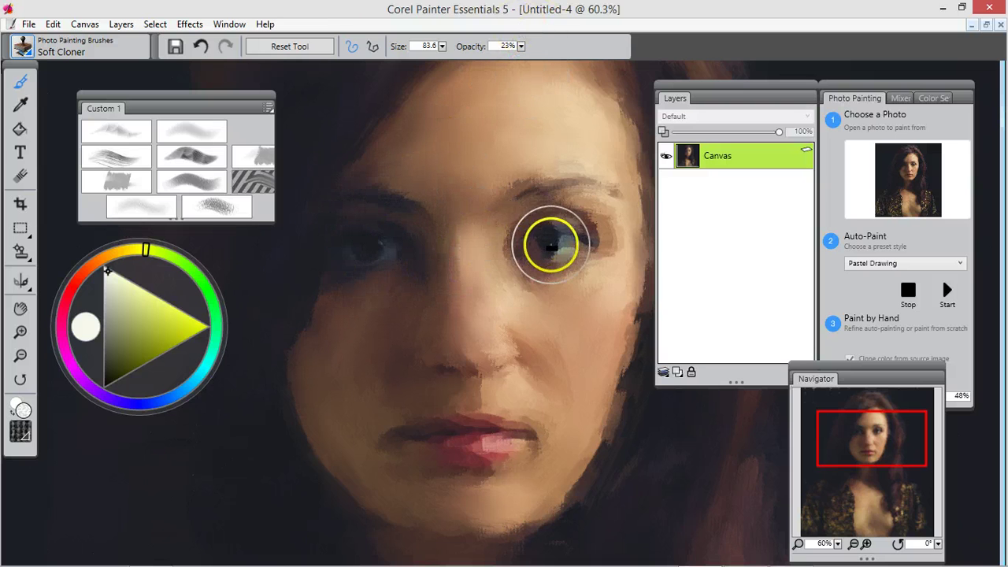
mouse_move(549, 246)
mouse_down()
mouse_move(586, 243)
mouse_move(526, 253)
mouse_move(577, 233)
mouse_move(600, 262)
mouse_move(537, 220)
mouse_move(520, 236)
mouse_move(515, 279)
mouse_move(505, 256)
mouse_move(550, 272)
mouse_move(589, 241)
mouse_move(611, 244)
mouse_move(598, 225)
mouse_move(519, 204)
mouse_move(547, 188)
mouse_move(483, 189)
mouse_move(430, 221)
mouse_move(387, 190)
mouse_move(400, 206)
mouse_move(370, 200)
mouse_move(420, 211)
mouse_move(450, 235)
mouse_move(453, 205)
mouse_move(558, 219)
mouse_move(560, 247)
mouse_move(579, 274)
mouse_move(568, 266)
mouse_move(592, 256)
mouse_move(448, 425)
mouse_move(429, 433)
mouse_move(461, 351)
mouse_move(444, 369)
mouse_move(455, 369)
mouse_move(440, 372)
mouse_move(482, 385)
mouse_move(454, 376)
mouse_move(506, 369)
mouse_move(424, 362)
mouse_move(434, 373)
mouse_move(426, 349)
mouse_move(520, 356)
mouse_move(497, 410)
mouse_move(460, 443)
mouse_move(510, 442)
mouse_move(402, 445)
mouse_move(508, 463)
mouse_move(534, 434)
mouse_move(459, 412)
mouse_move(389, 425)
mouse_move(401, 434)
mouse_move(588, 336)
mouse_move(566, 205)
mouse_up()
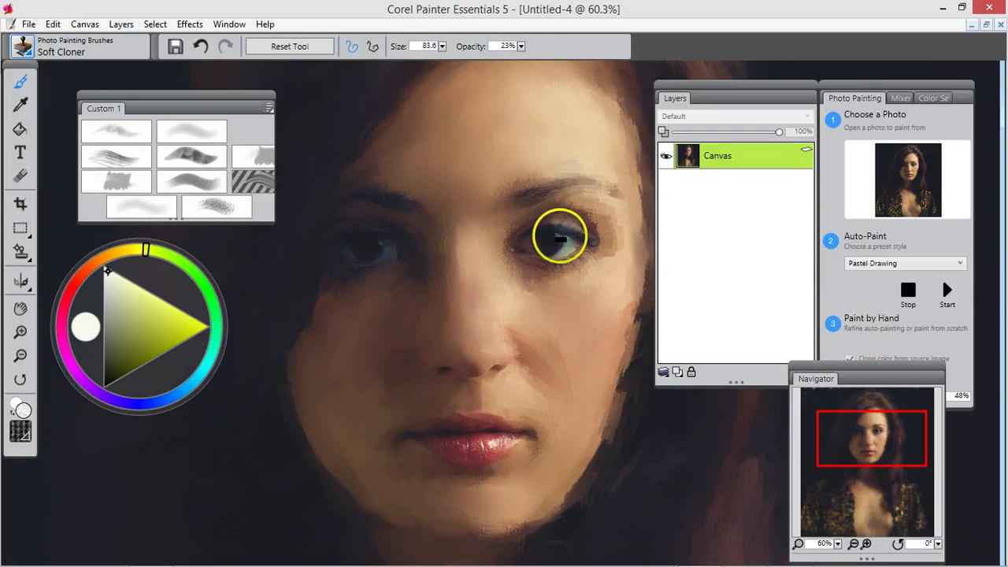
Switch to the Soft Charcoal brush and bring the Photo Painting options forward
click(162, 209)
click(22, 52)
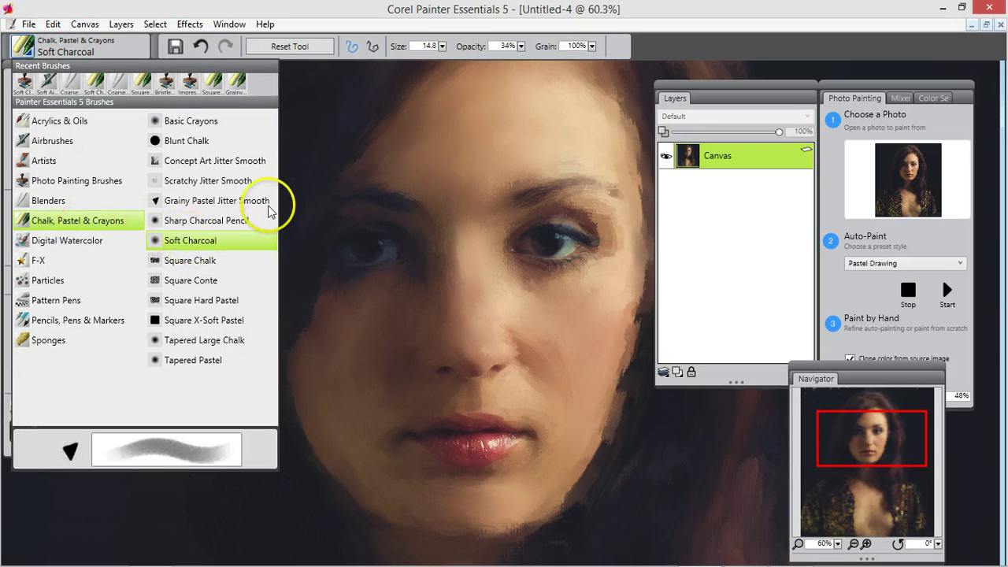
click(666, 25)
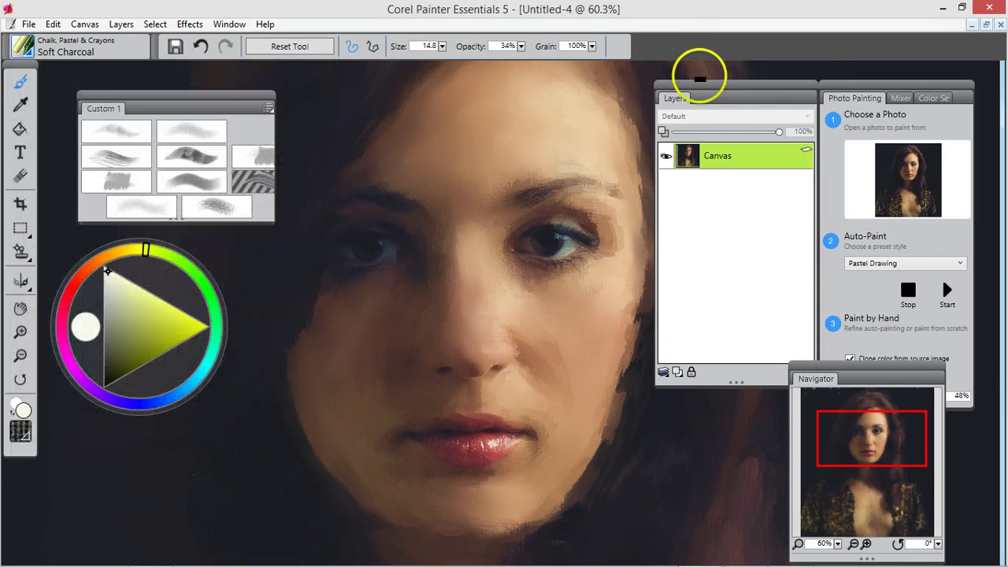
click(854, 99)
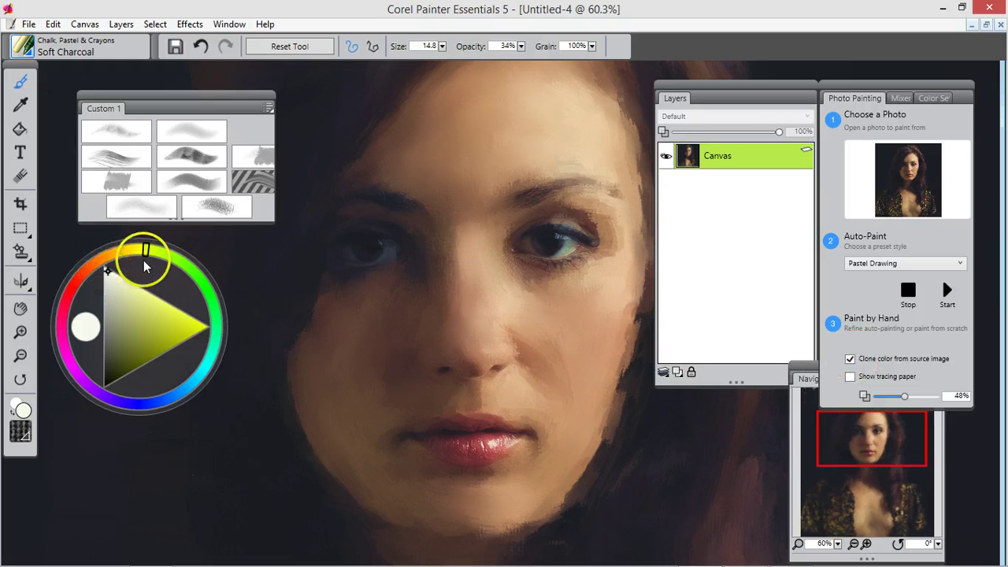
Shade the right eye and skin beneath it at 52% opacity, undoing one light brow stroke
mouse_move(533, 210)
mouse_down()
mouse_move(580, 214)
mouse_move(534, 223)
mouse_move(508, 202)
mouse_move(527, 124)
mouse_move(500, 129)
mouse_move(501, 214)
mouse_up()
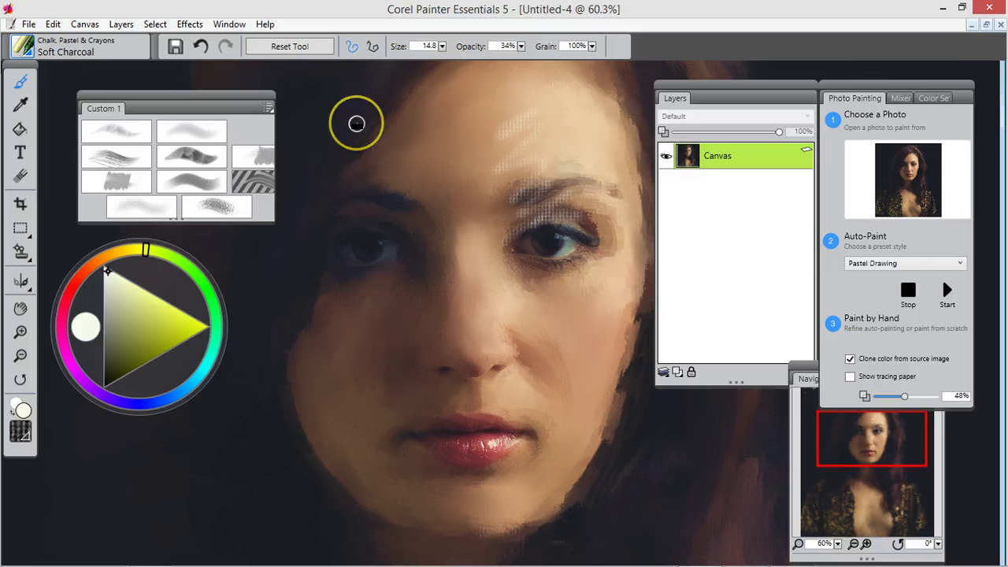
click(53, 25)
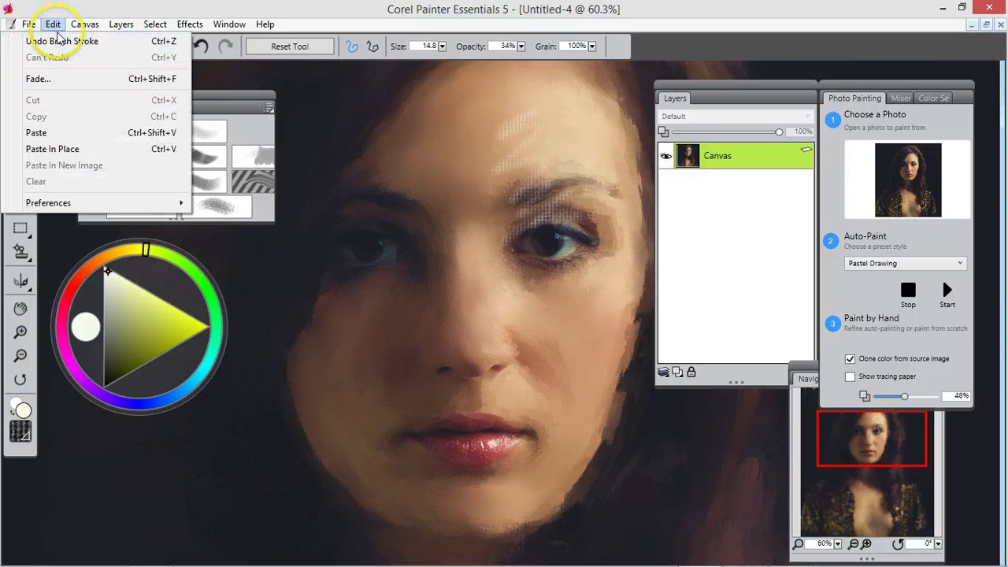
click(63, 40)
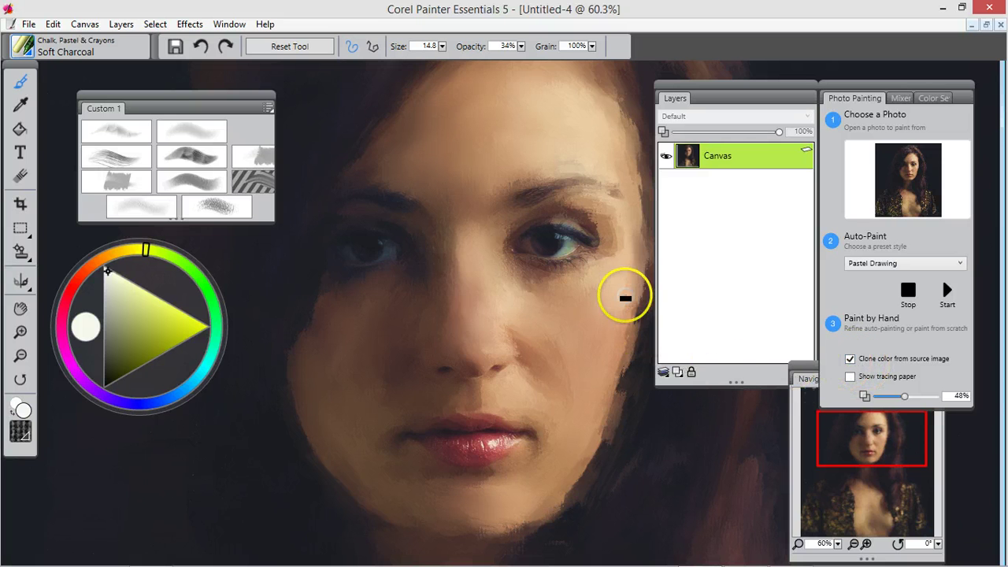
mouse_move(563, 229)
mouse_down()
mouse_move(516, 236)
mouse_move(579, 232)
mouse_move(556, 225)
mouse_move(540, 228)
mouse_move(591, 237)
mouse_up()
drag(521, 45, 551, 47)
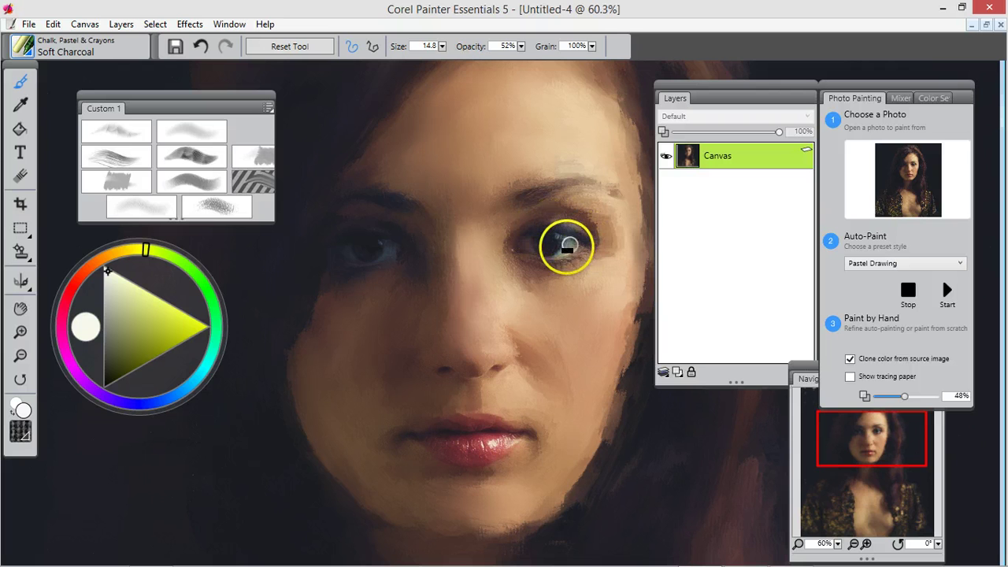
drag(578, 263, 534, 270)
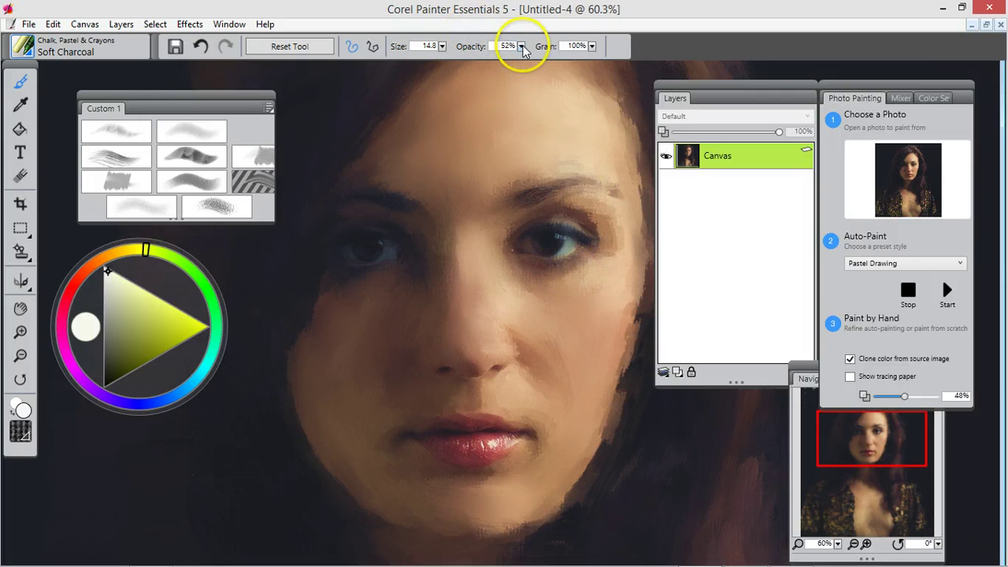
At 62% opacity, darken the right eyebrow, eyelid and inner eye corner, then refine the brow
drag(522, 48, 537, 46)
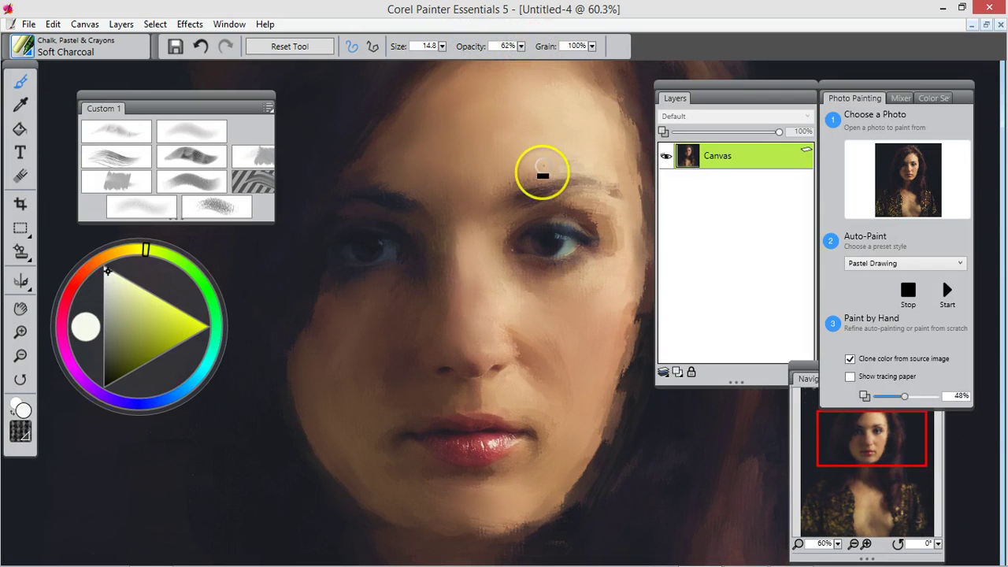
mouse_move(536, 183)
mouse_down()
mouse_move(511, 233)
mouse_move(597, 204)
mouse_move(609, 230)
mouse_move(558, 205)
mouse_up()
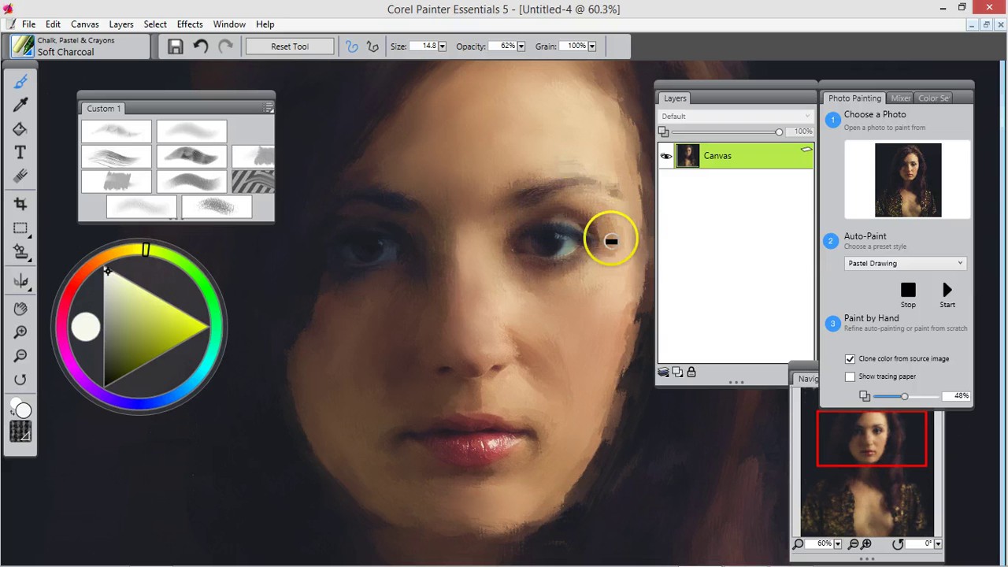
mouse_move(622, 242)
mouse_down()
mouse_move(550, 214)
mouse_move(492, 219)
mouse_move(496, 211)
mouse_move(499, 239)
mouse_move(525, 250)
mouse_move(556, 246)
mouse_move(554, 218)
mouse_move(526, 222)
mouse_up()
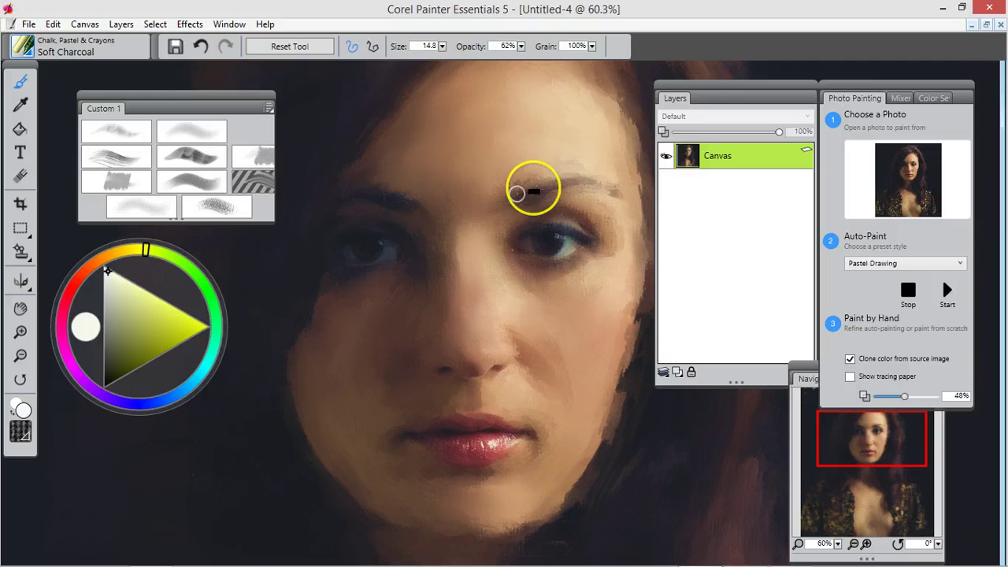
drag(557, 182, 602, 185)
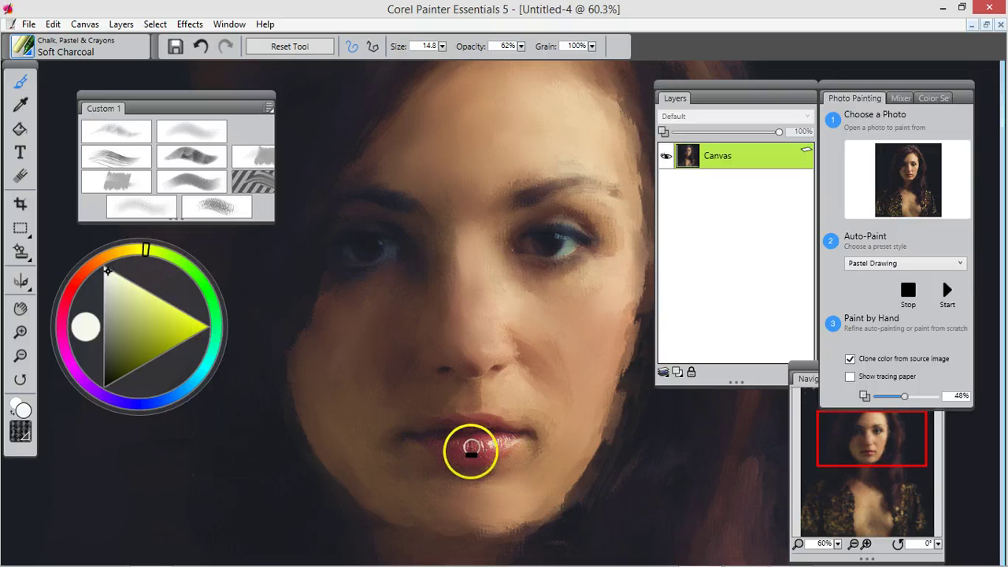
Highlight the lower lip, sharpen the jaw and cheek edges, and raise opacity to 76%
mouse_move(460, 444)
mouse_down()
mouse_move(428, 443)
mouse_move(475, 450)
mouse_move(473, 466)
mouse_move(488, 451)
mouse_up()
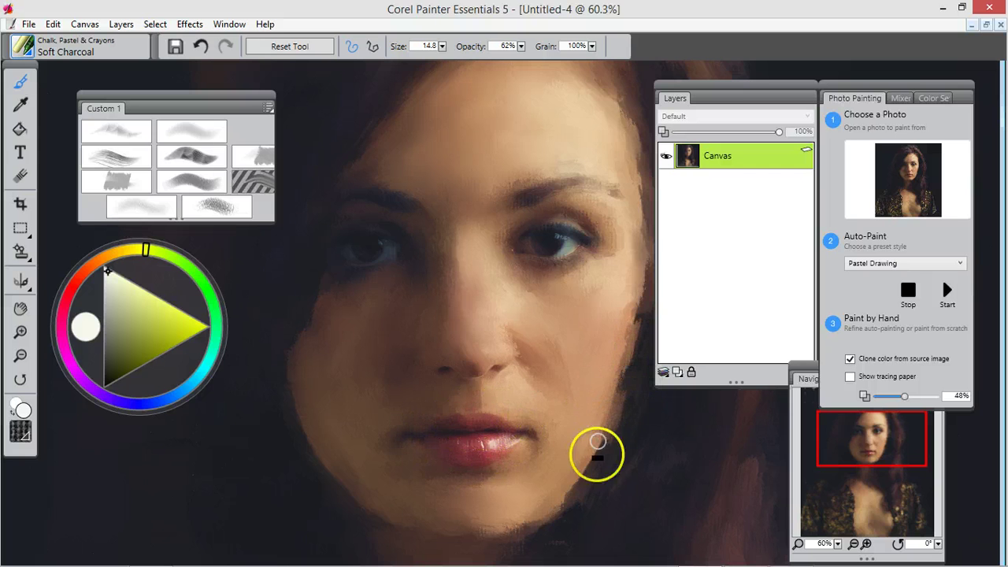
drag(568, 501, 570, 484)
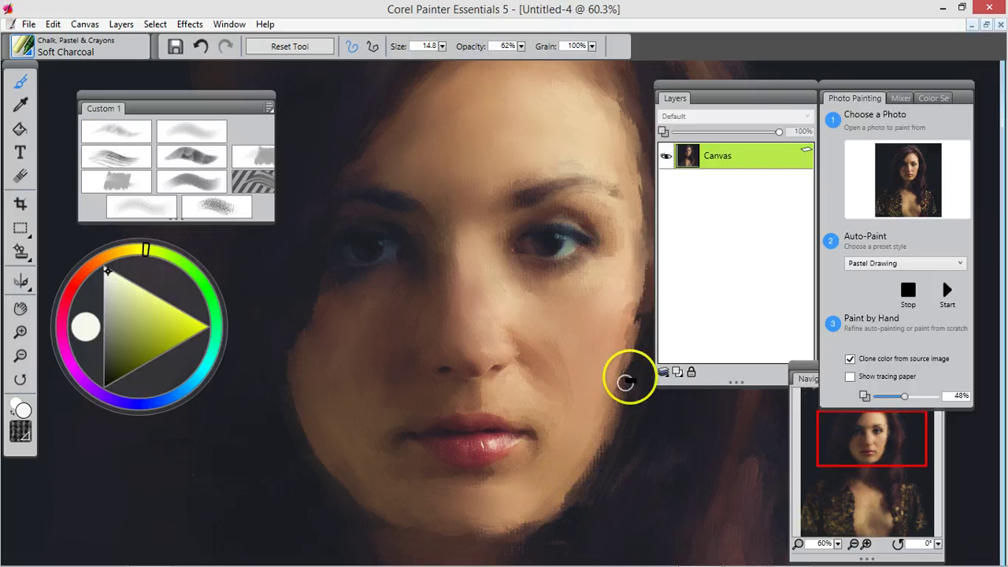
mouse_move(641, 336)
mouse_down()
mouse_move(656, 295)
mouse_move(636, 310)
mouse_move(636, 343)
mouse_move(642, 317)
mouse_up()
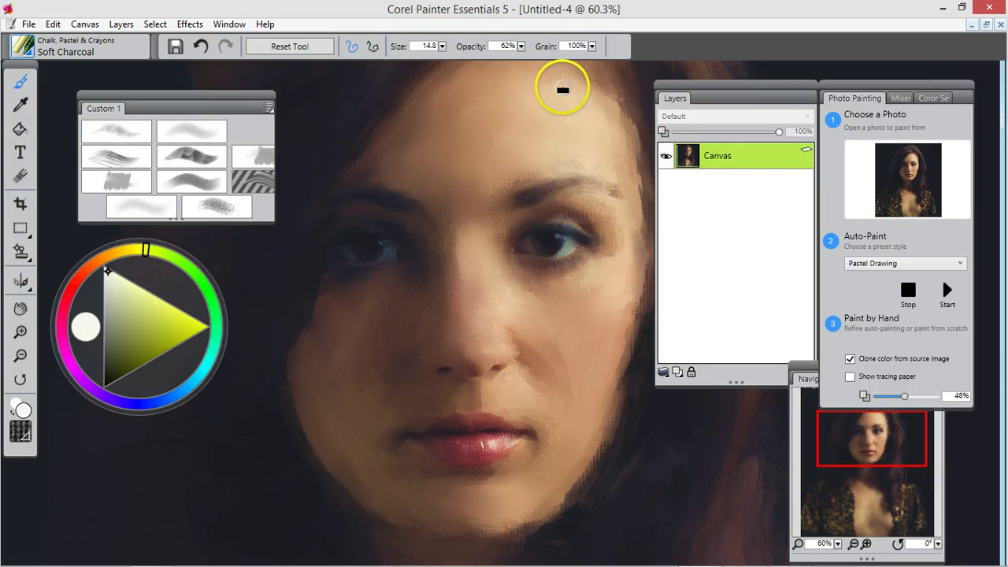
drag(520, 47, 536, 45)
drag(874, 440, 861, 423)
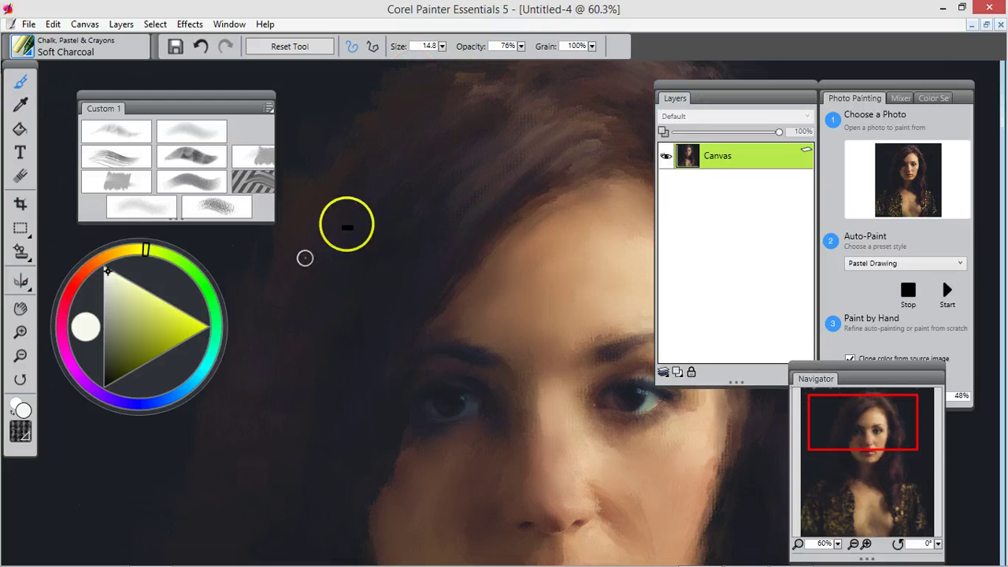
drag(865, 458, 906, 415)
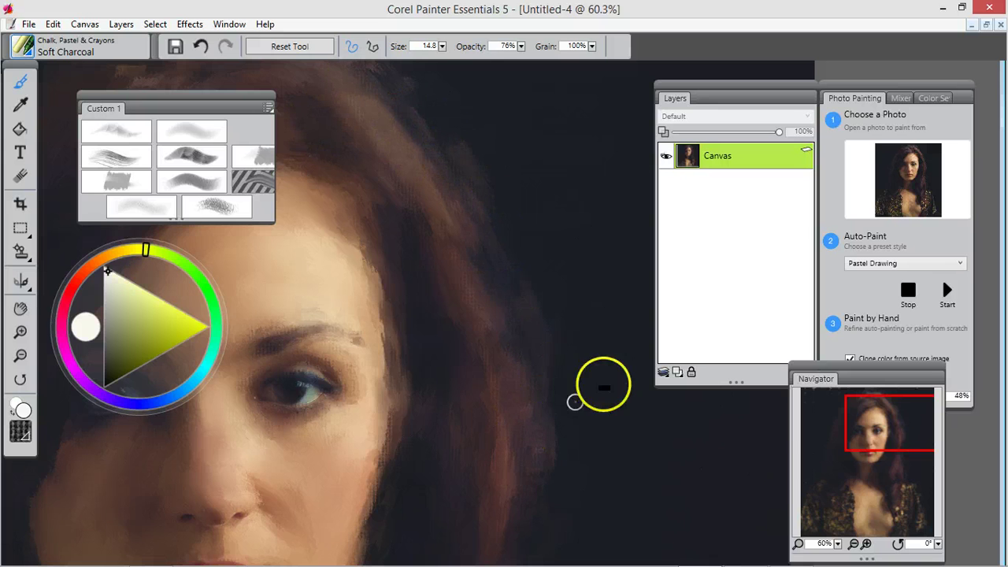
drag(873, 404, 876, 446)
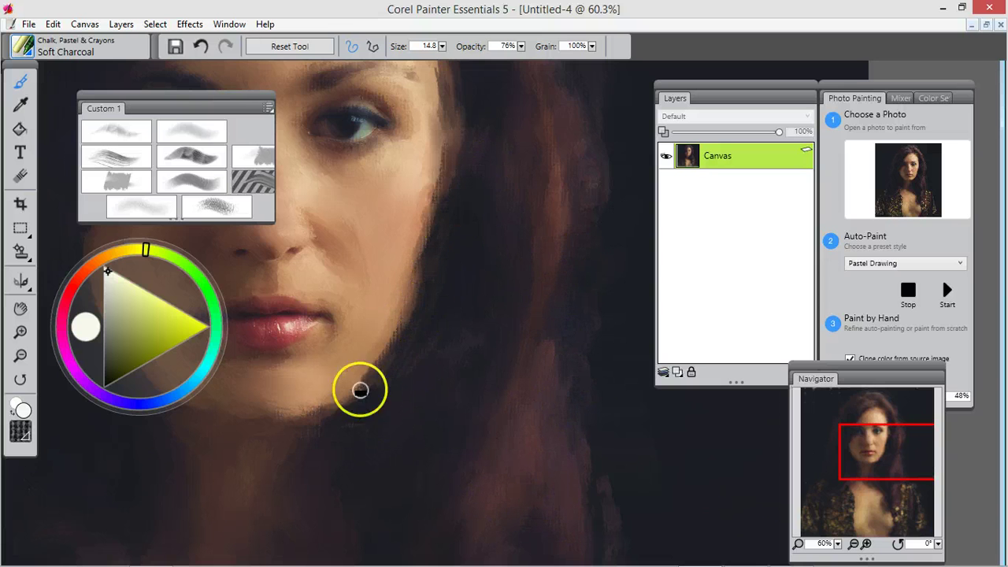
click(859, 460)
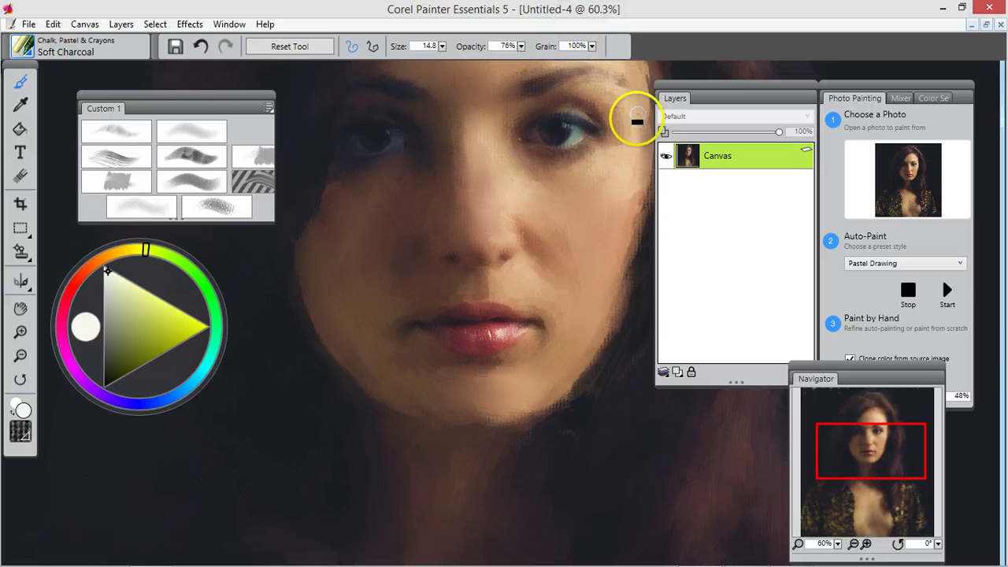
Add a new layer and paint light highlights into the right eye's white and the left eye
click(679, 373)
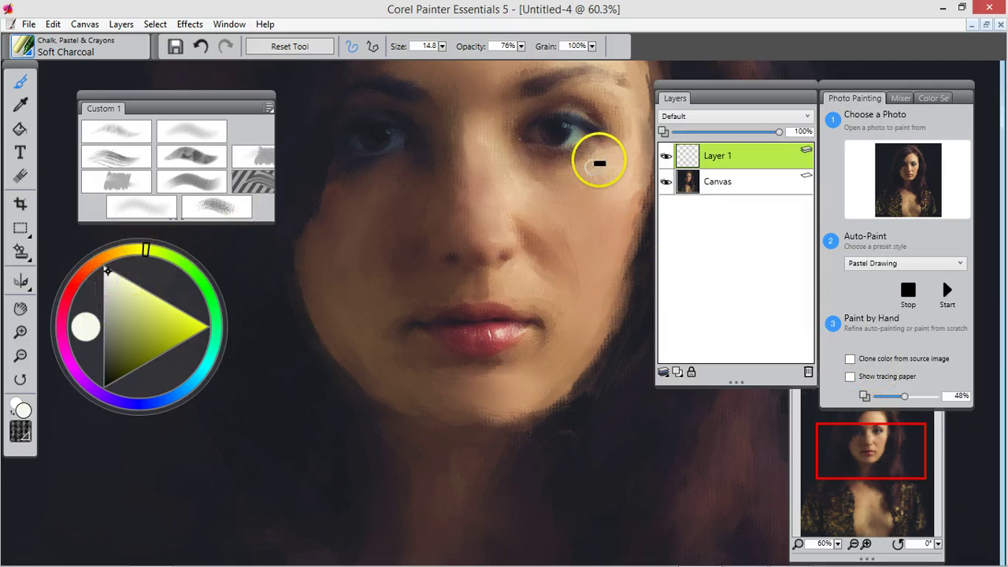
mouse_move(576, 126)
mouse_down()
mouse_move(535, 132)
mouse_move(543, 140)
mouse_move(574, 124)
mouse_up()
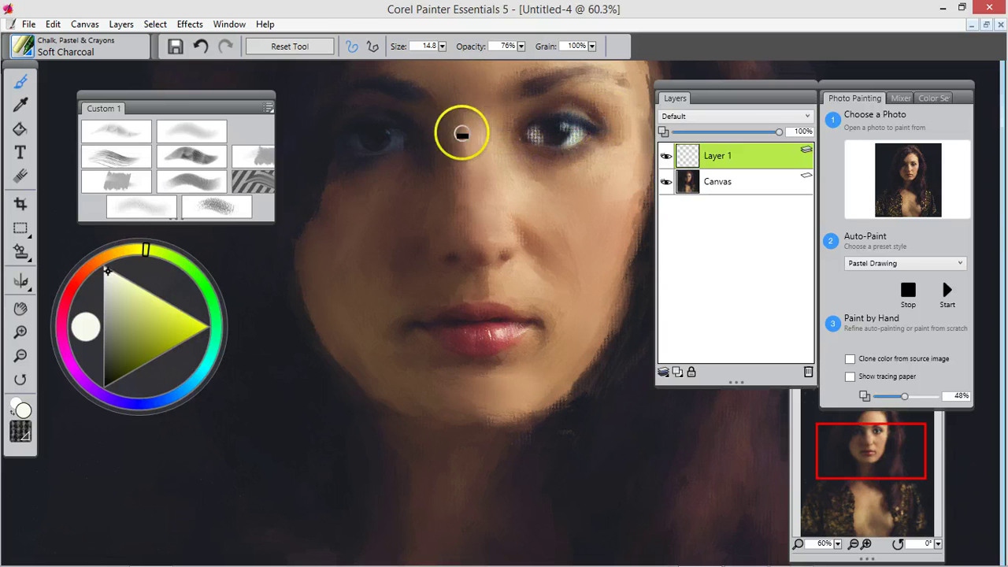
mouse_move(395, 137)
mouse_down()
mouse_move(383, 142)
mouse_move(394, 142)
mouse_move(379, 135)
mouse_move(388, 126)
mouse_up()
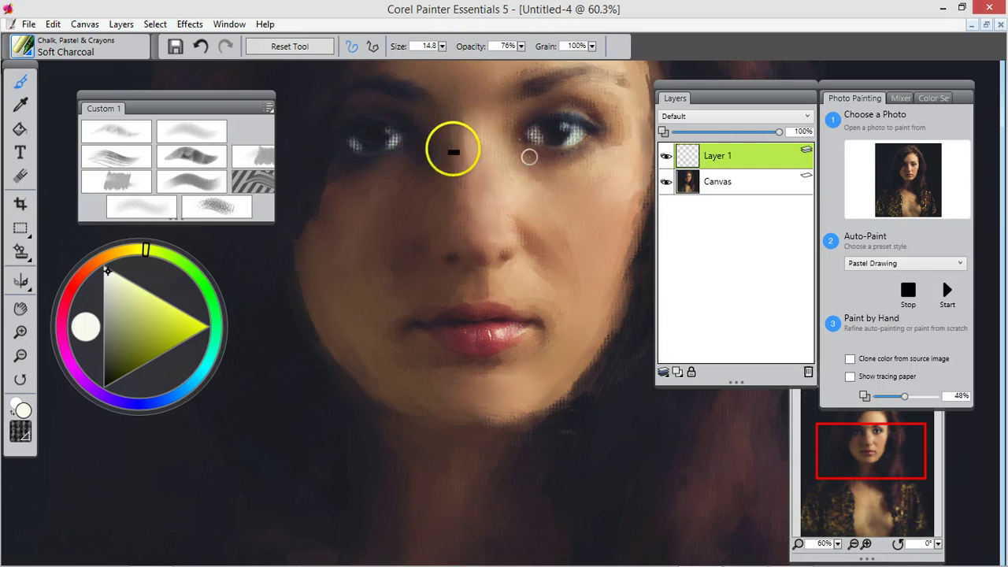
drag(408, 145, 378, 151)
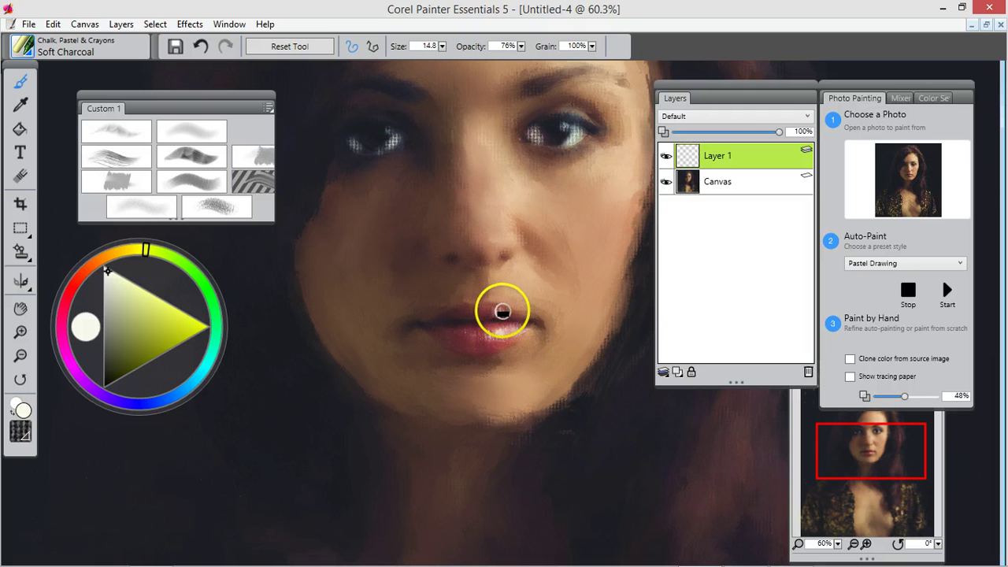
Set Layer 1 to Overlay and darken both lash lines and the nose bridge in black
click(805, 119)
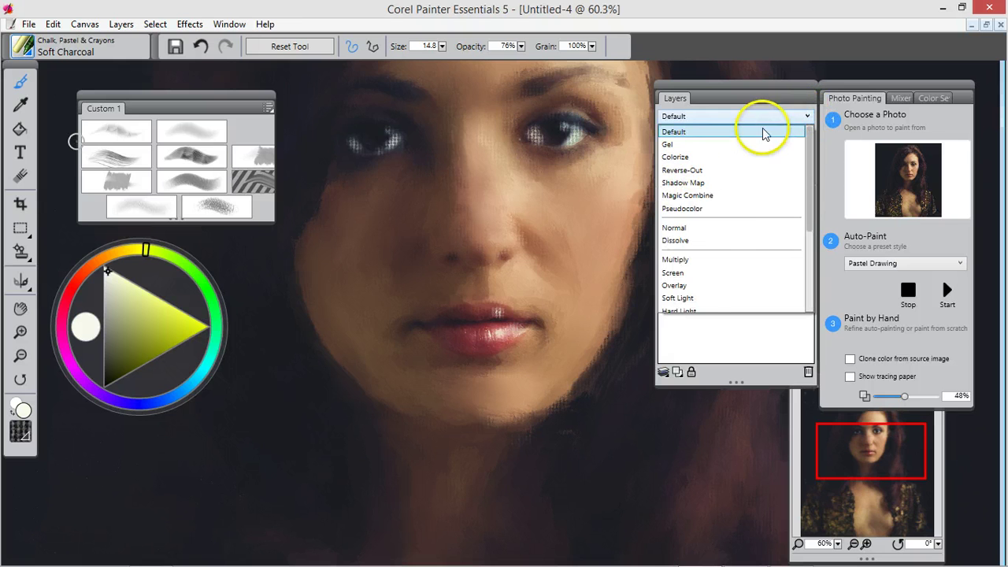
click(708, 285)
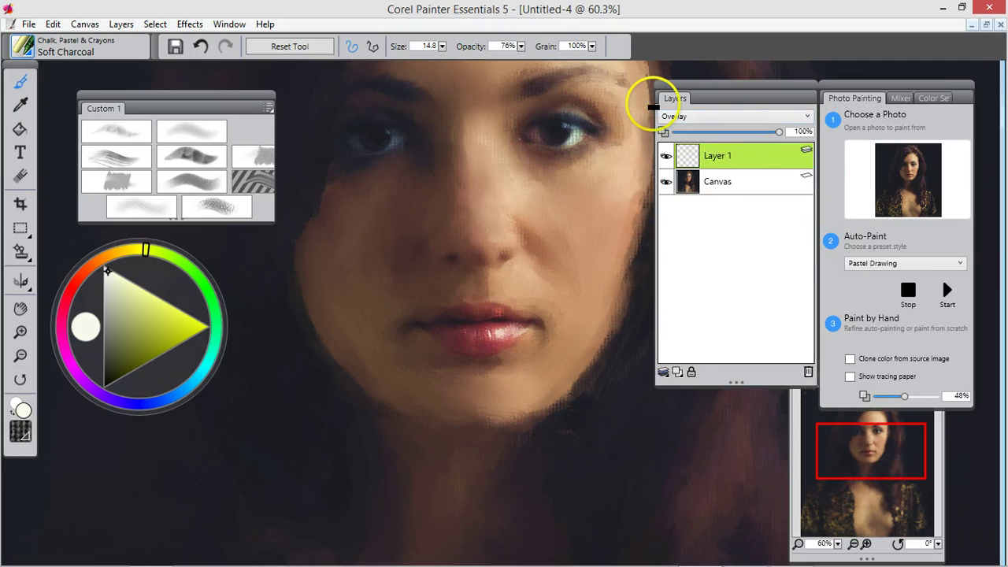
click(109, 378)
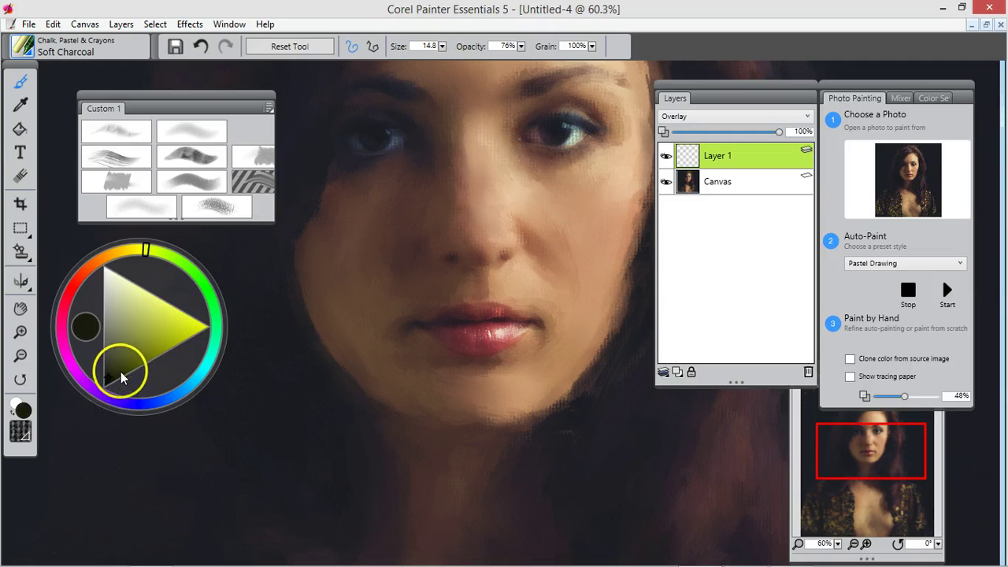
drag(110, 401, 111, 399)
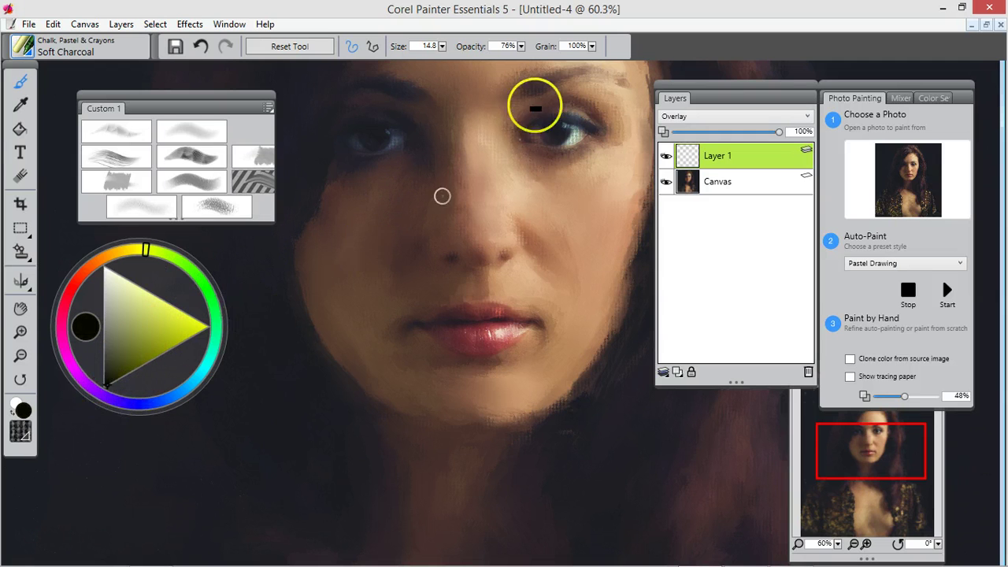
mouse_move(525, 126)
mouse_down()
mouse_move(546, 114)
mouse_move(530, 123)
mouse_move(561, 117)
mouse_move(598, 134)
mouse_move(579, 150)
mouse_move(551, 150)
mouse_move(580, 128)
mouse_up()
mouse_move(401, 149)
mouse_down()
mouse_move(347, 152)
mouse_move(374, 148)
mouse_move(353, 127)
mouse_move(389, 122)
mouse_move(362, 123)
mouse_move(352, 138)
mouse_move(396, 117)
mouse_up()
drag(522, 173, 517, 191)
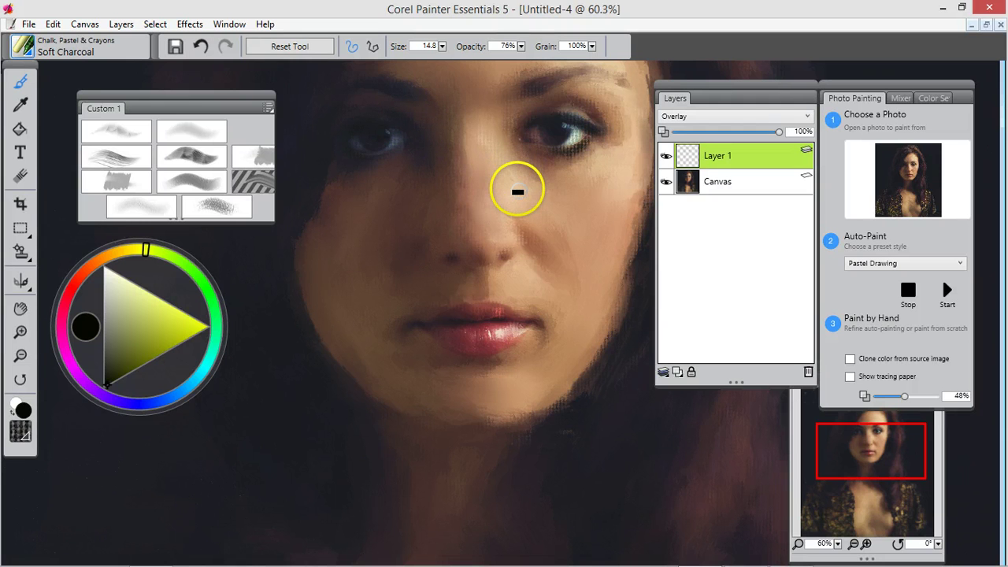
Sample the lips' own red and use it to deepen and gloss the lips
mouse_move(478, 310)
mouse_down()
mouse_move(480, 340)
mouse_move(469, 335)
mouse_up()
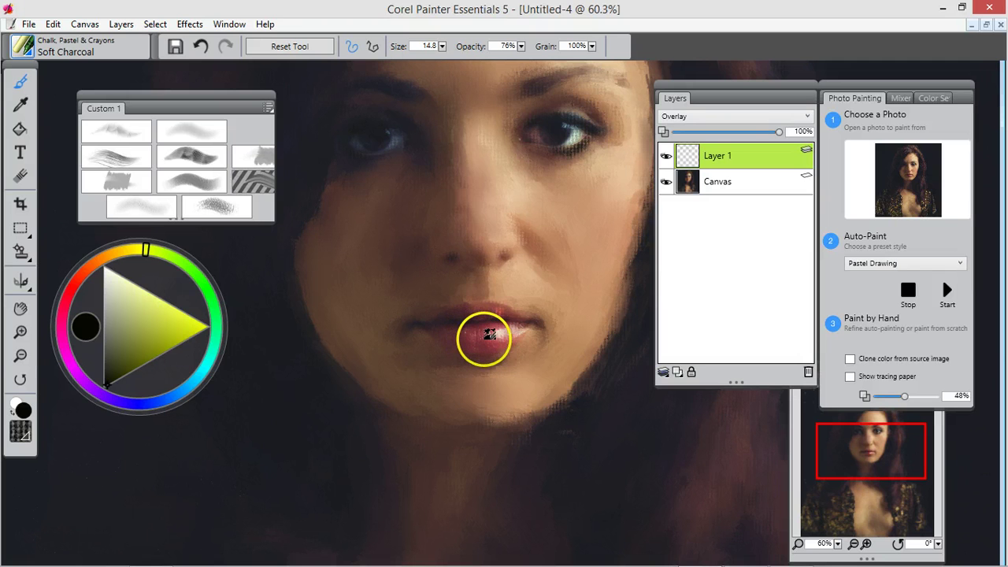
alt+click(486, 336)
mouse_move(483, 337)
mouse_down()
mouse_move(486, 327)
mouse_move(470, 322)
mouse_move(458, 343)
mouse_move(449, 337)
mouse_move(492, 344)
mouse_move(483, 325)
mouse_move(506, 317)
mouse_up()
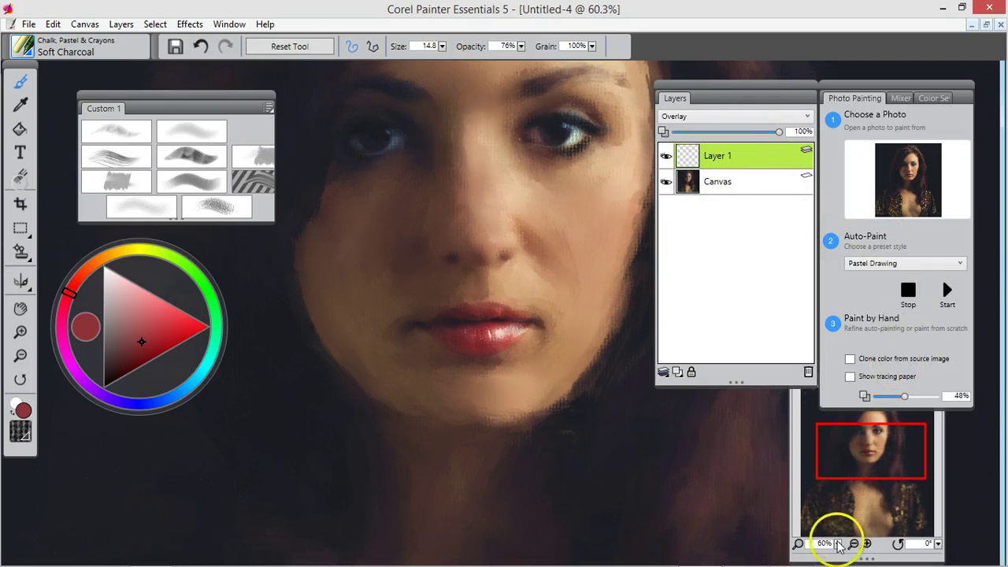
Zoom out to the full portrait and add an empty Layer 2 above Layer 1
drag(840, 549, 840, 515)
drag(871, 443, 894, 402)
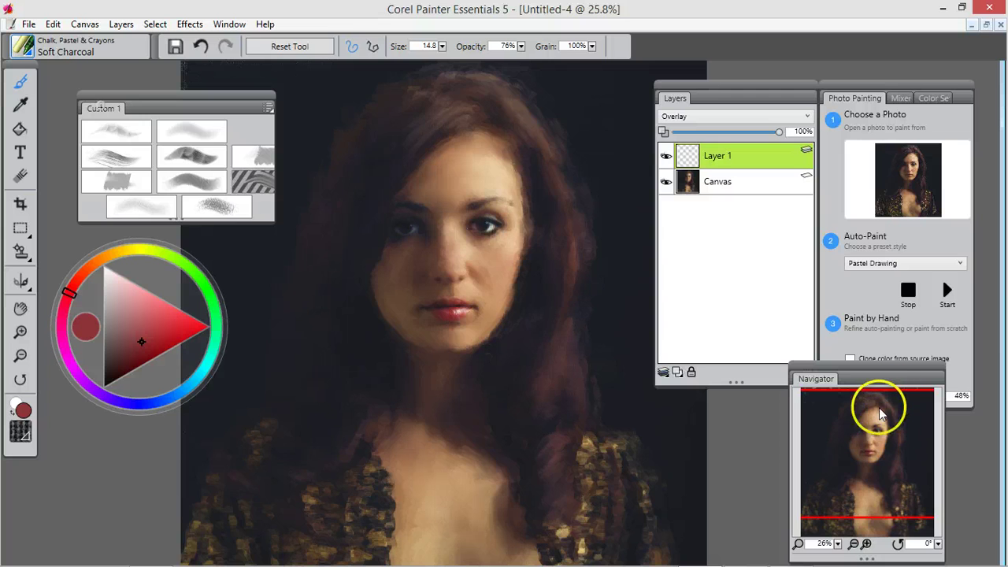
drag(870, 451, 868, 439)
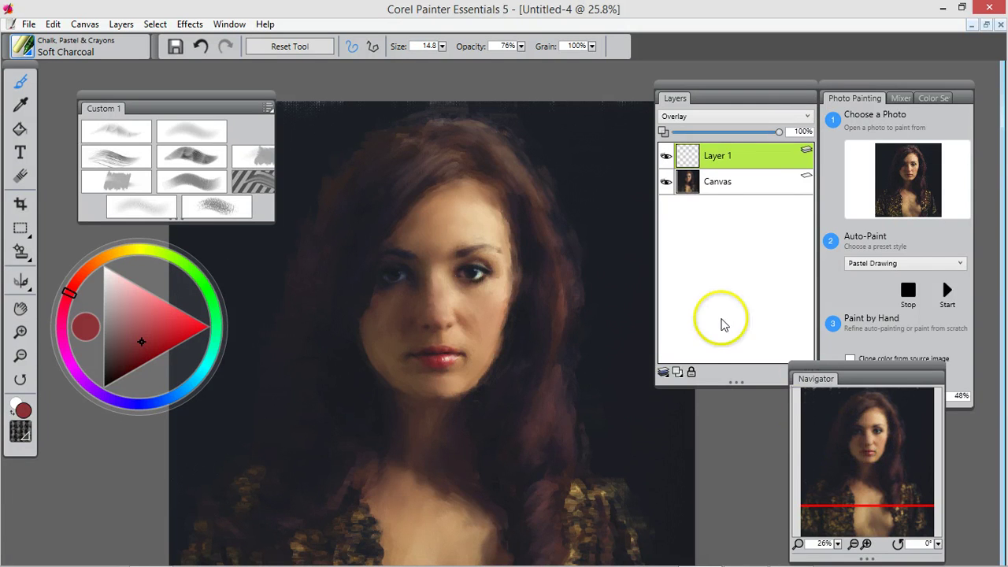
click(677, 373)
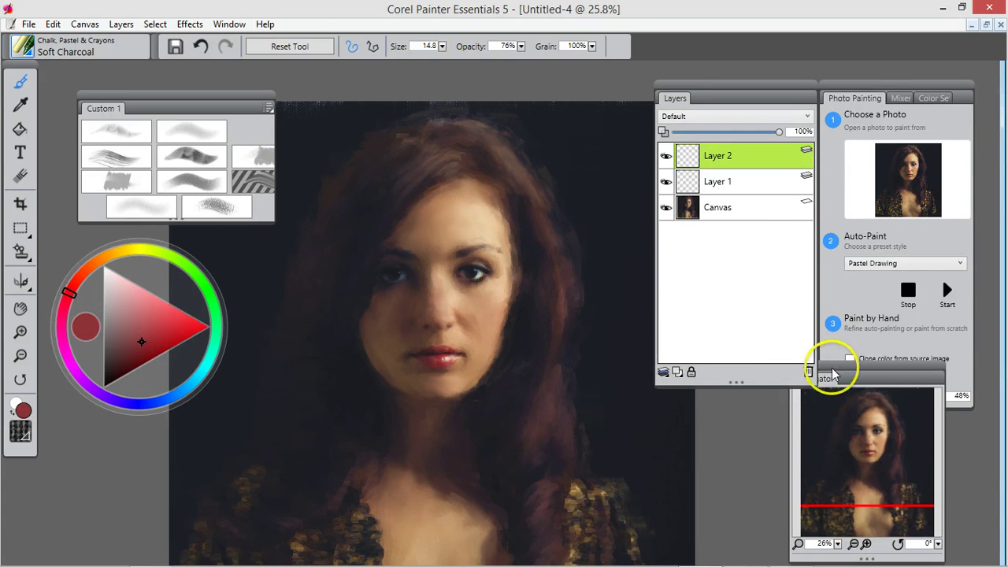
Zoom in on the face, enlarge the brush to 42.6, and glaze red over forehead and nose bridge
drag(837, 548, 861, 532)
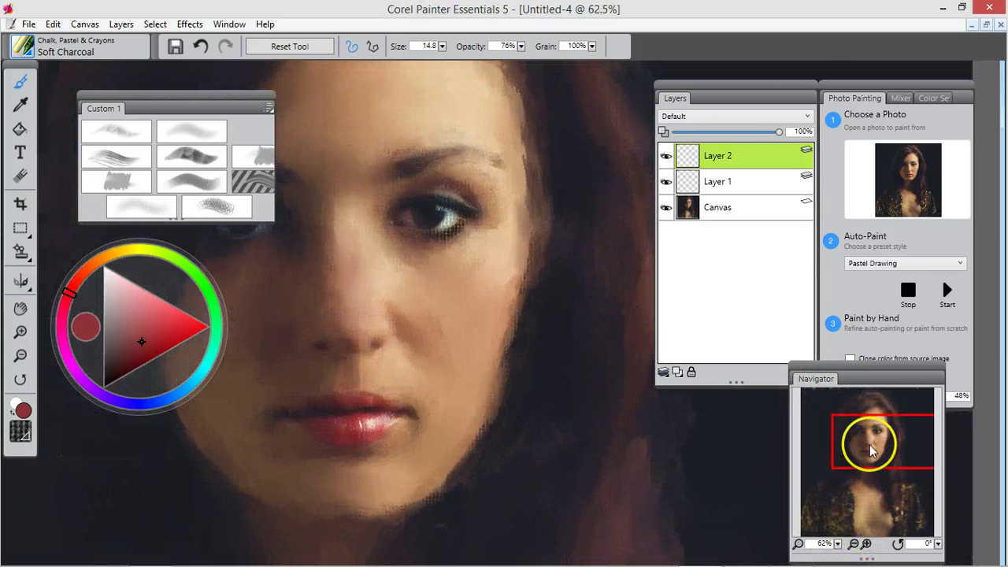
drag(867, 443, 854, 443)
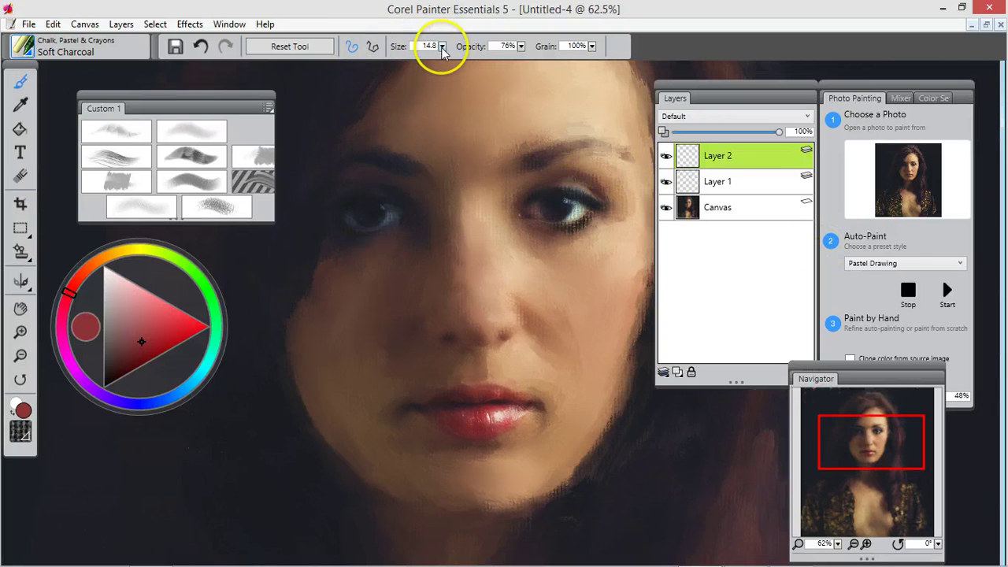
drag(443, 47, 458, 53)
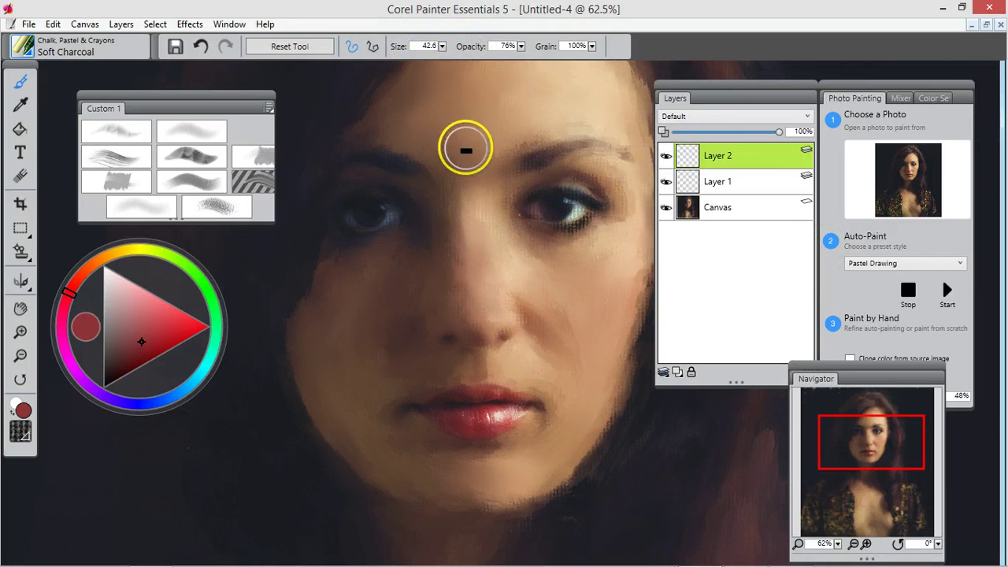
mouse_move(423, 117)
mouse_down()
mouse_move(469, 129)
mouse_move(465, 141)
mouse_move(442, 127)
mouse_move(483, 79)
mouse_move(522, 116)
mouse_move(494, 135)
mouse_move(464, 72)
mouse_up()
mouse_move(464, 245)
mouse_down()
mouse_move(464, 294)
mouse_move(455, 167)
mouse_move(427, 213)
mouse_move(425, 304)
mouse_move(431, 252)
mouse_move(377, 302)
mouse_move(336, 276)
mouse_move(347, 309)
mouse_move(313, 330)
mouse_move(556, 303)
mouse_move(562, 328)
mouse_move(606, 311)
mouse_move(619, 317)
mouse_move(628, 291)
mouse_move(610, 184)
mouse_move(616, 208)
mouse_move(618, 190)
mouse_move(607, 176)
mouse_move(573, 170)
mouse_move(599, 168)
mouse_move(628, 221)
mouse_move(544, 260)
mouse_move(486, 174)
mouse_up()
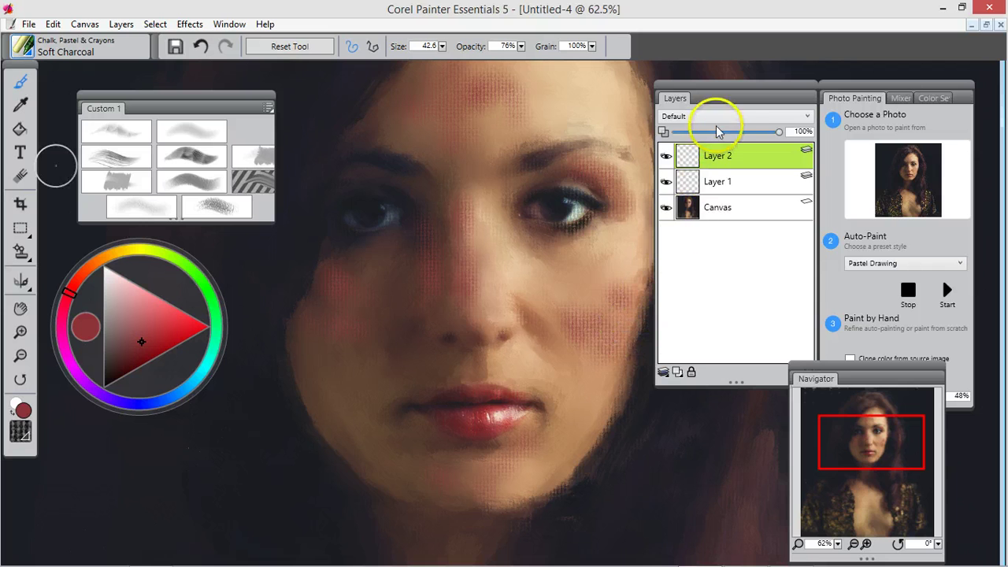
Set Layer 2 to Overlay blending and lower its opacity from 49% to 28%
drag(840, 545, 826, 526)
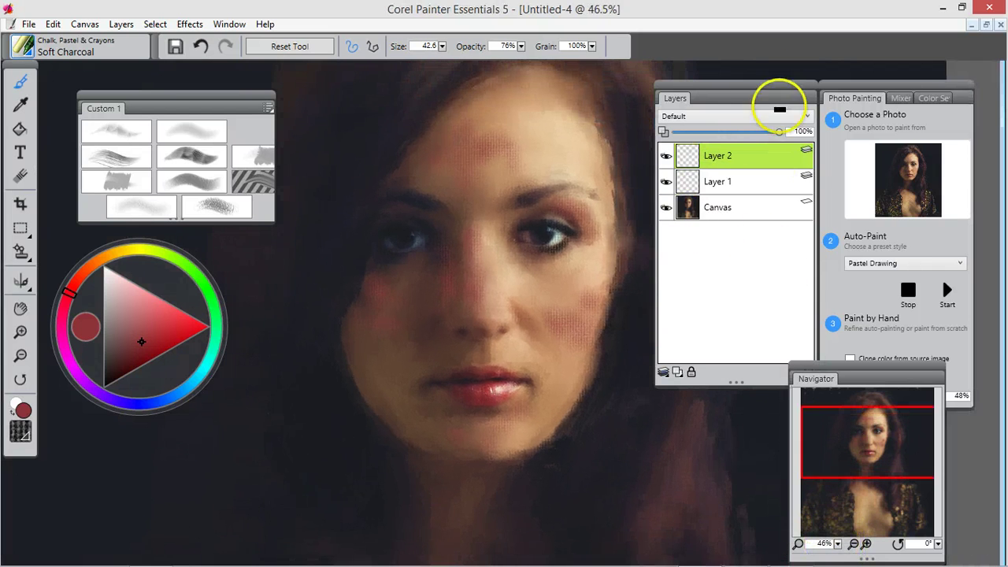
click(802, 116)
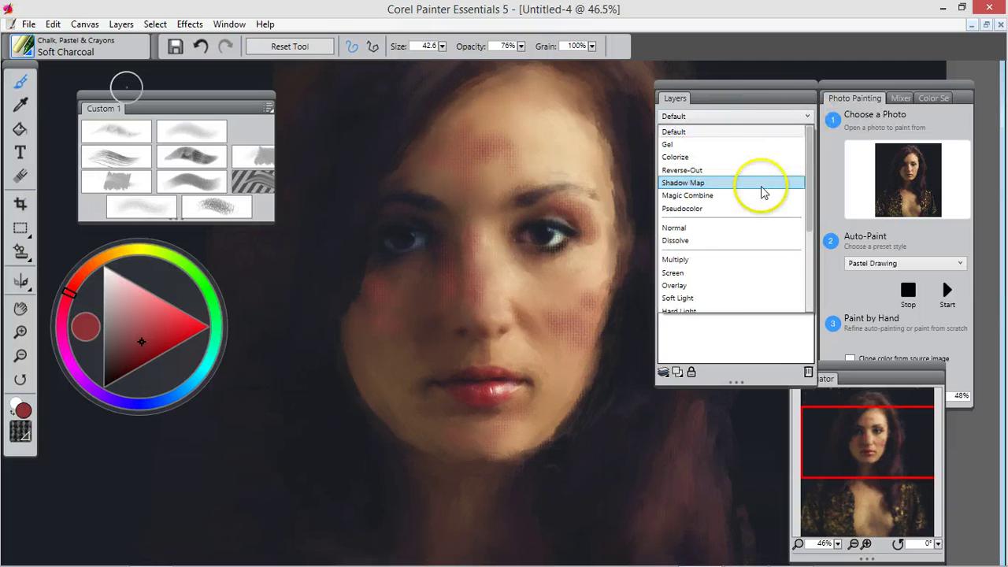
click(734, 285)
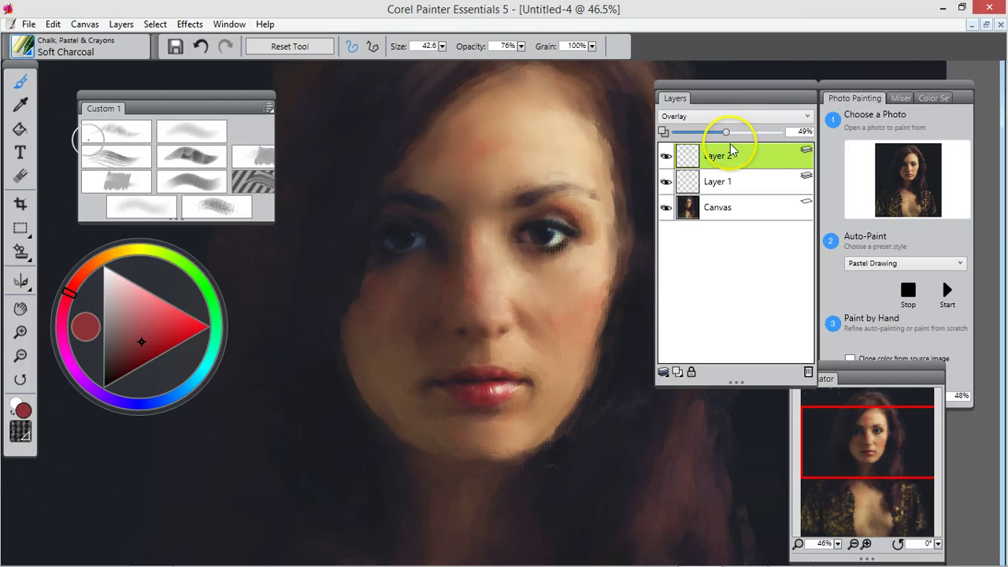
drag(728, 135, 707, 140)
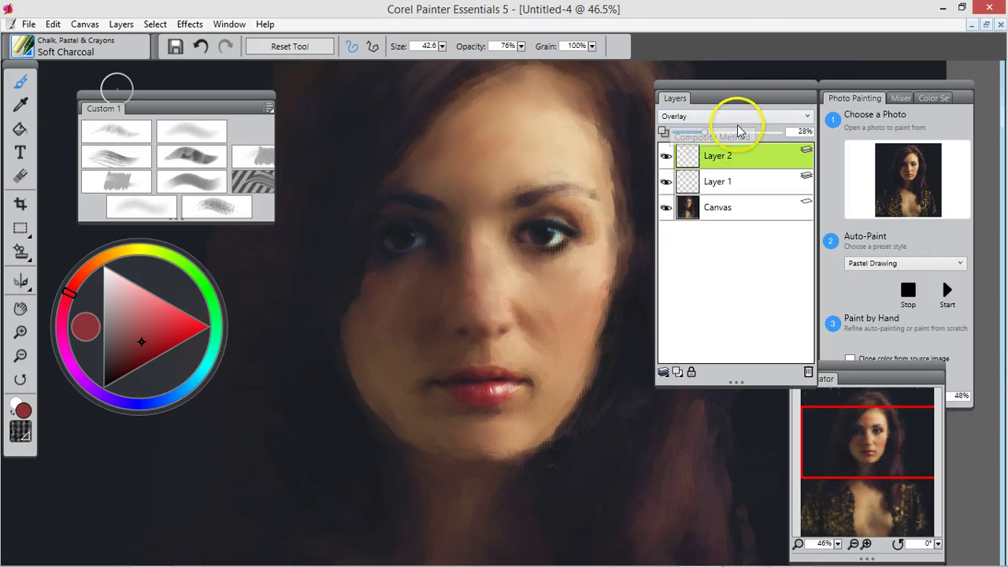
Pick blue, add Layer 3, and paint shadows under the left eye and across the right eyelid
click(134, 400)
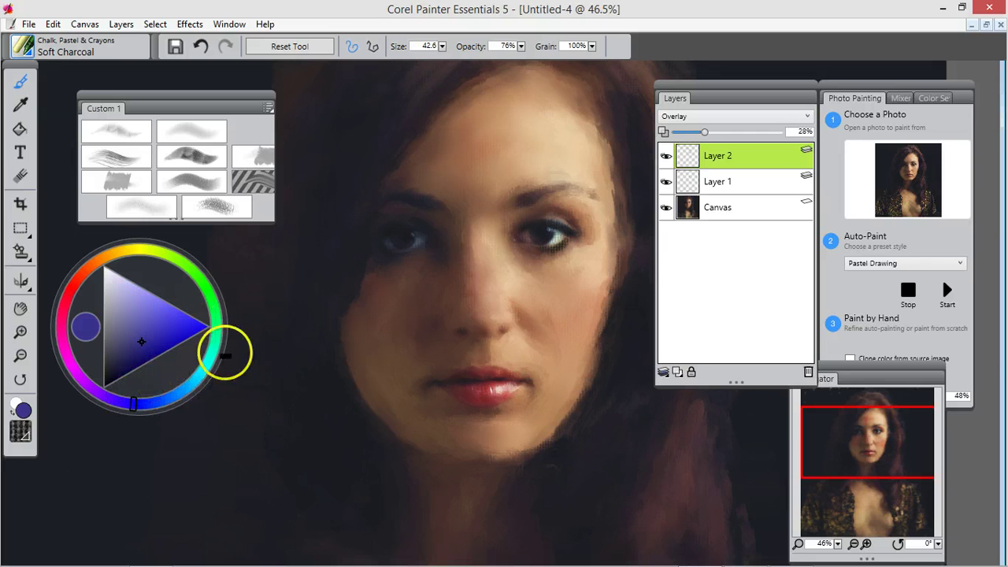
click(679, 375)
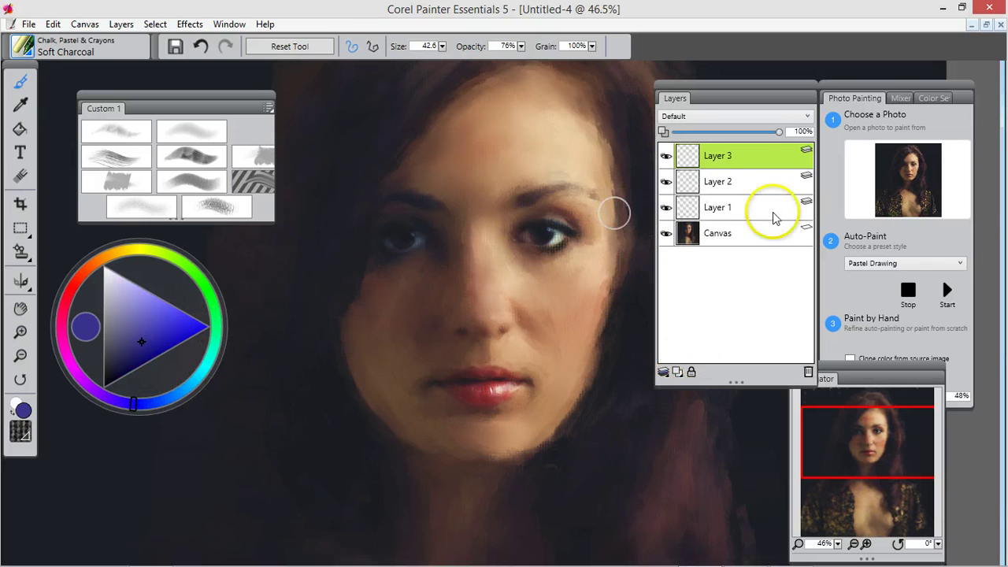
drag(841, 544, 855, 536)
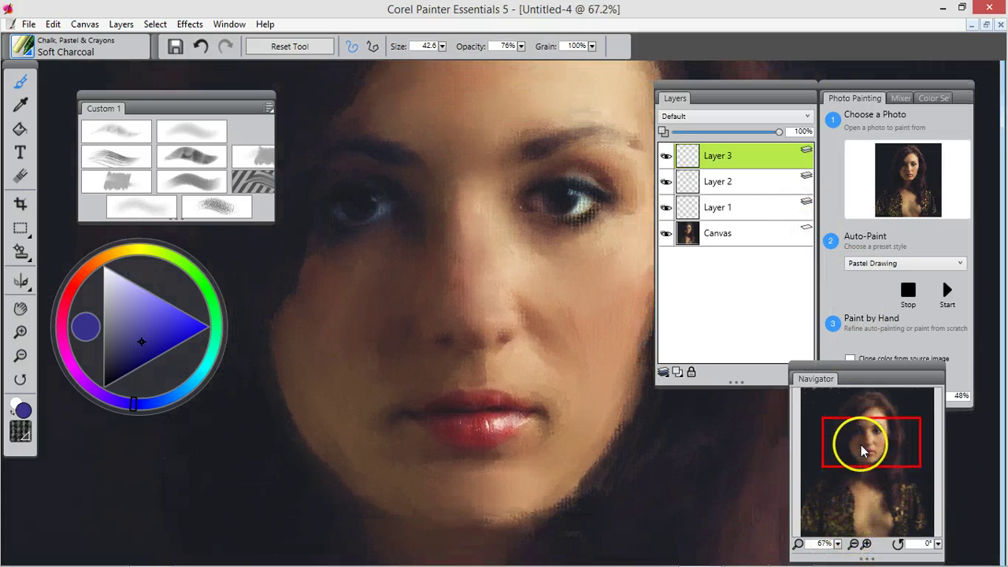
drag(864, 443, 859, 439)
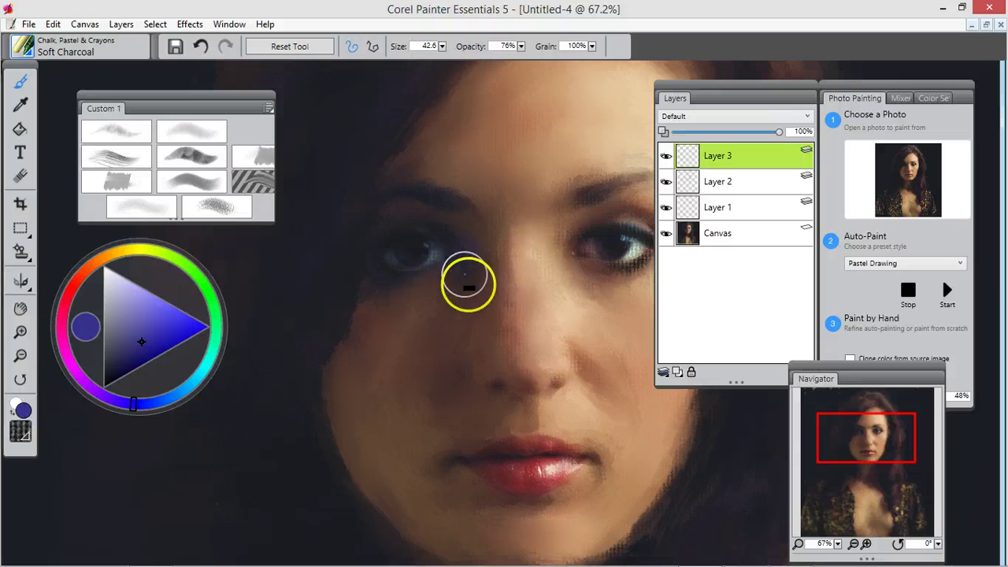
mouse_move(501, 297)
mouse_down()
mouse_move(376, 288)
mouse_move(459, 265)
mouse_move(449, 230)
mouse_move(396, 227)
mouse_move(479, 212)
mouse_up()
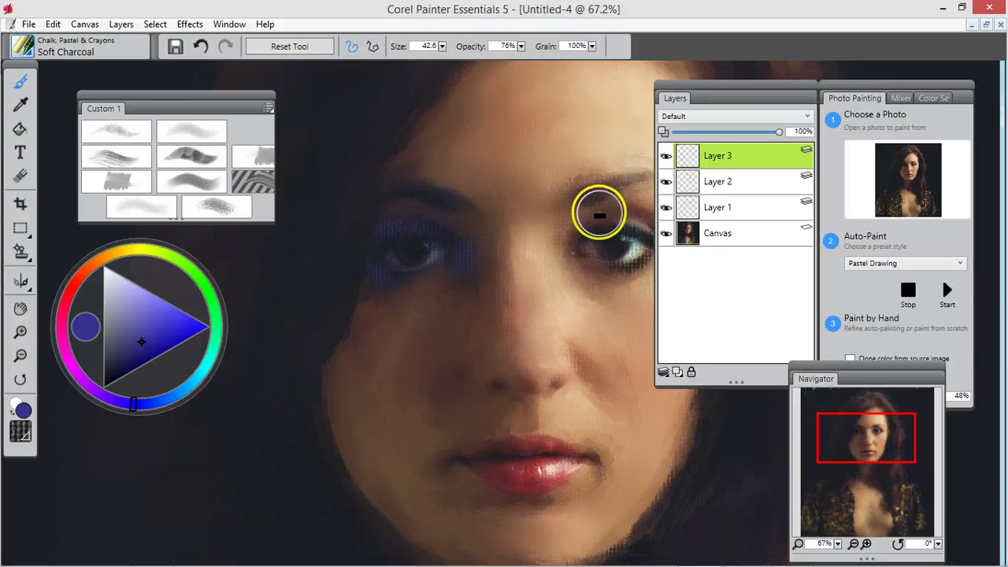
mouse_move(608, 214)
mouse_down()
mouse_move(597, 214)
mouse_move(654, 225)
mouse_up()
Shade the left cheek, jawline, nose side, hairline and hair beside the right cheek in blue-violet
mouse_move(331, 356)
mouse_down()
mouse_move(327, 384)
mouse_move(350, 473)
mouse_up()
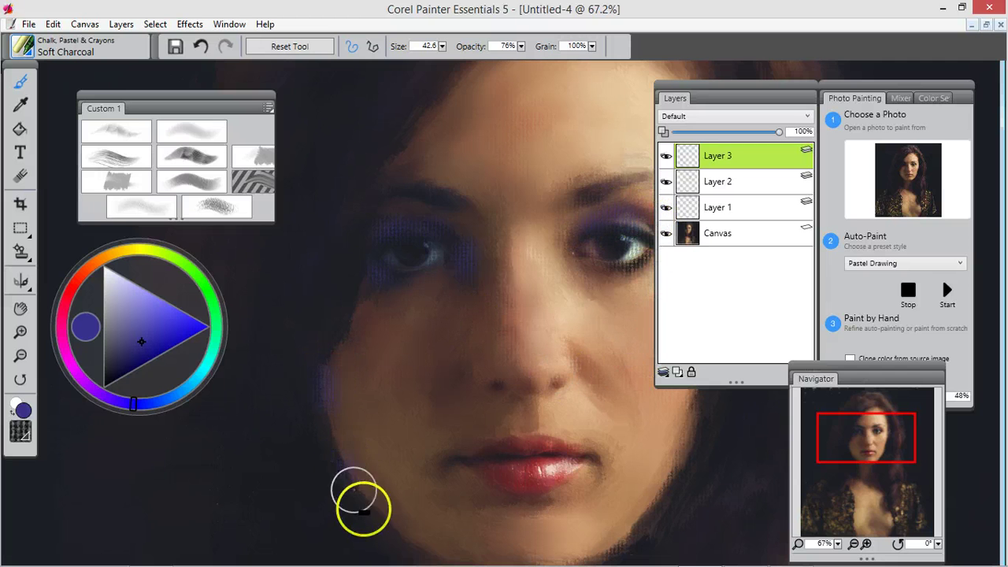
mouse_move(365, 512)
mouse_down()
mouse_move(325, 416)
mouse_move(353, 500)
mouse_move(389, 547)
mouse_move(371, 409)
mouse_up()
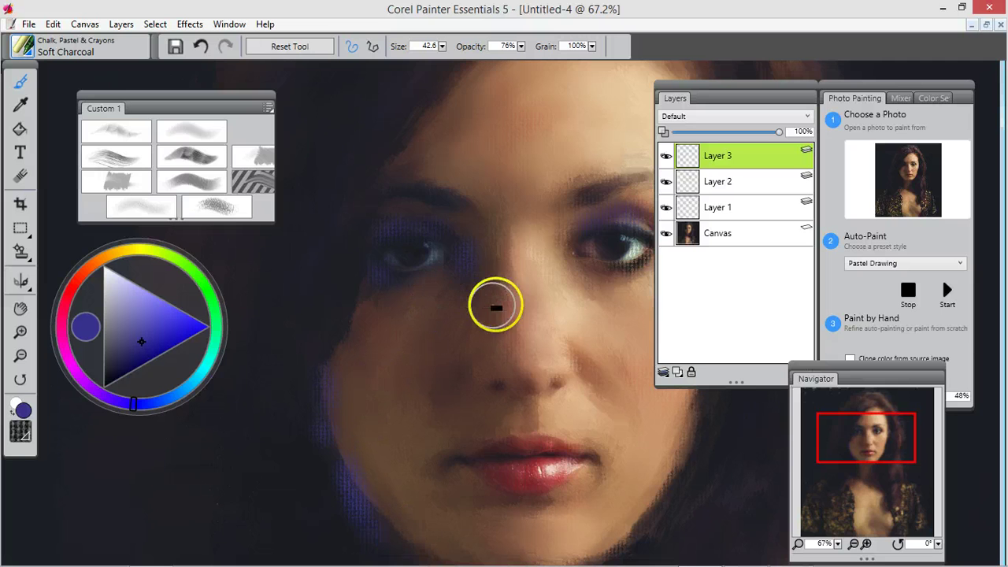
mouse_move(493, 315)
mouse_down()
mouse_move(486, 349)
mouse_move(457, 382)
mouse_up()
drag(855, 431, 860, 411)
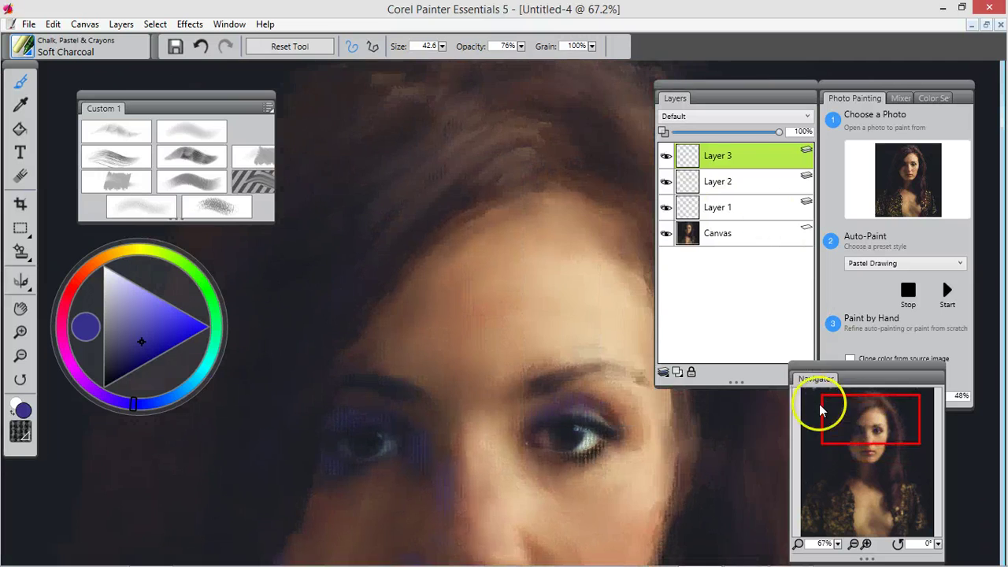
drag(465, 246, 380, 322)
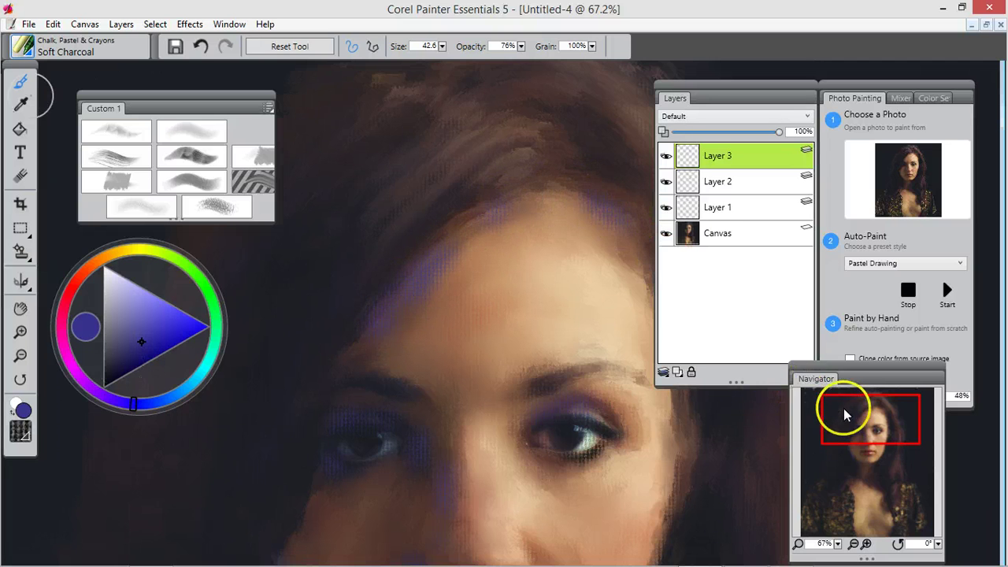
drag(849, 408, 866, 417)
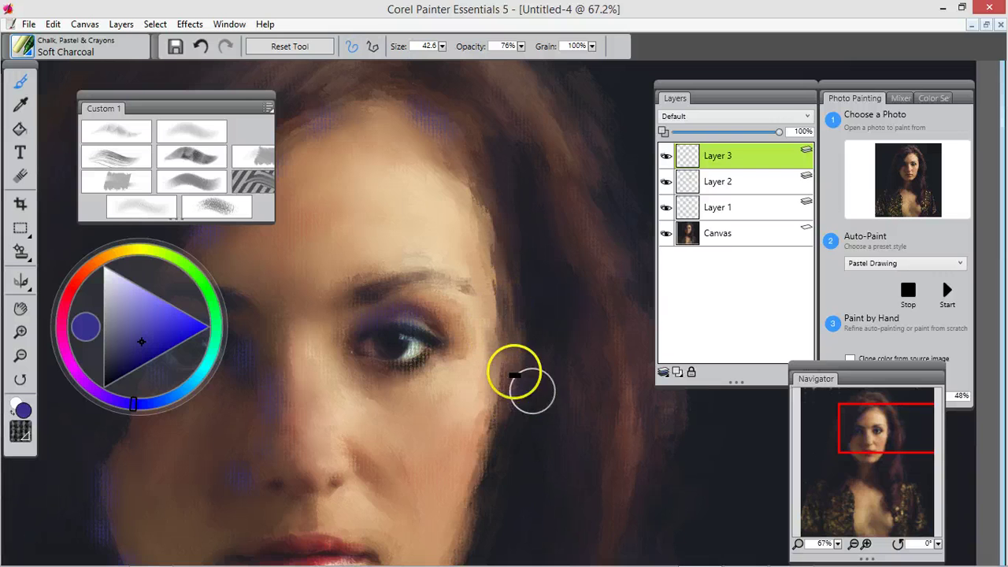
drag(574, 299, 579, 386)
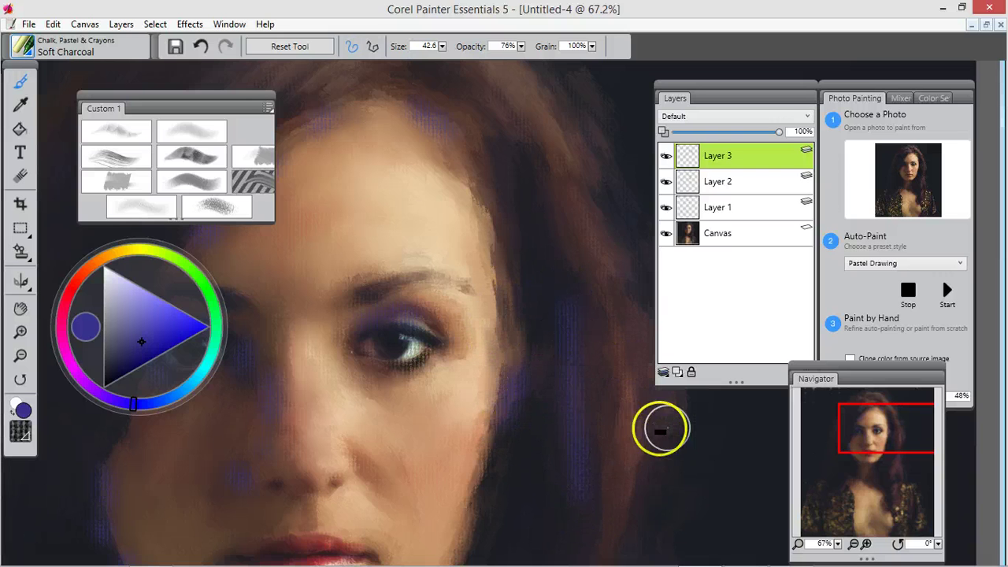
drag(858, 424, 829, 411)
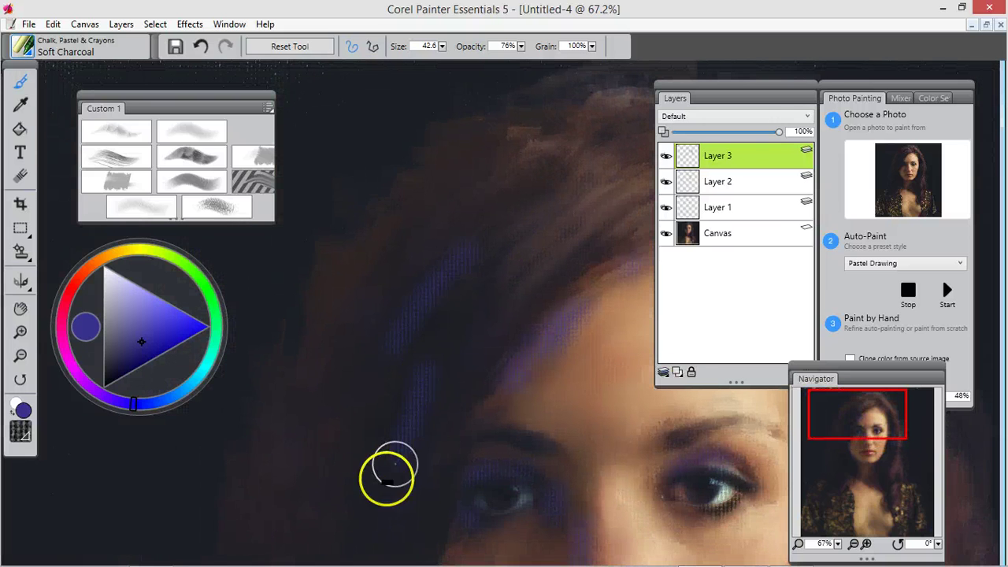
Set Layer 3 to Overlay, zoom out to 34.6%, and lower the layer opacity to 33%
click(804, 116)
click(734, 286)
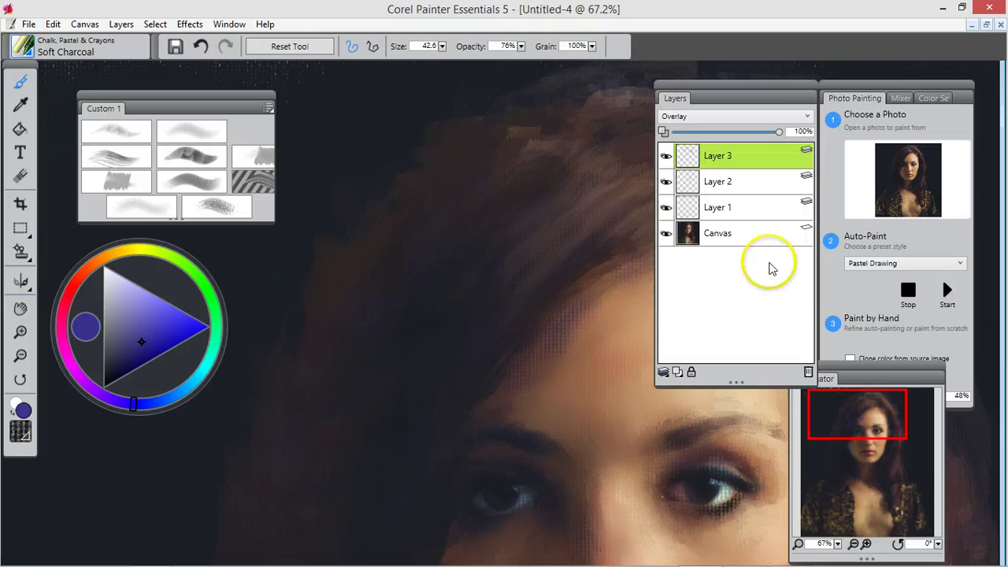
click(836, 539)
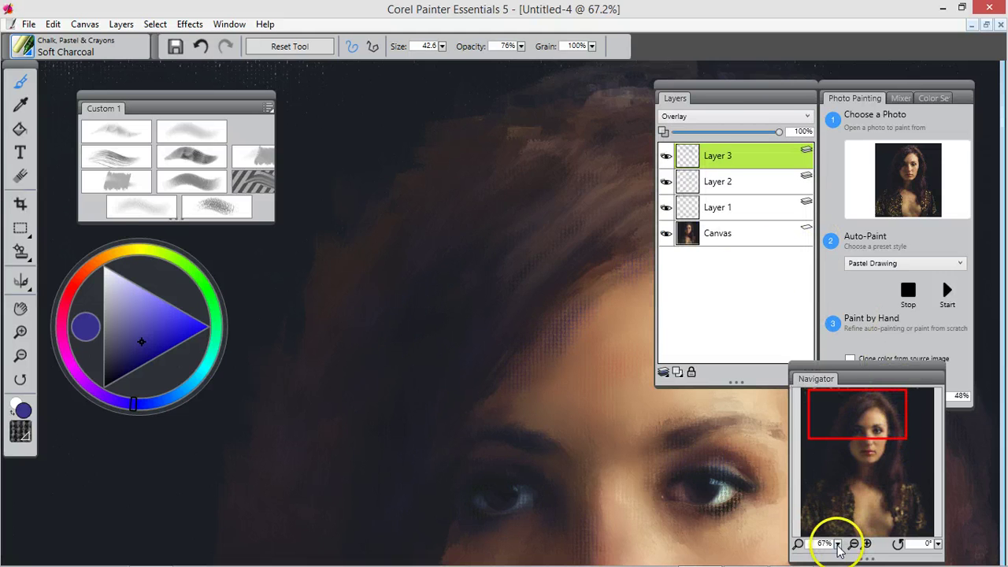
drag(837, 544, 817, 547)
click(879, 439)
drag(878, 439, 887, 447)
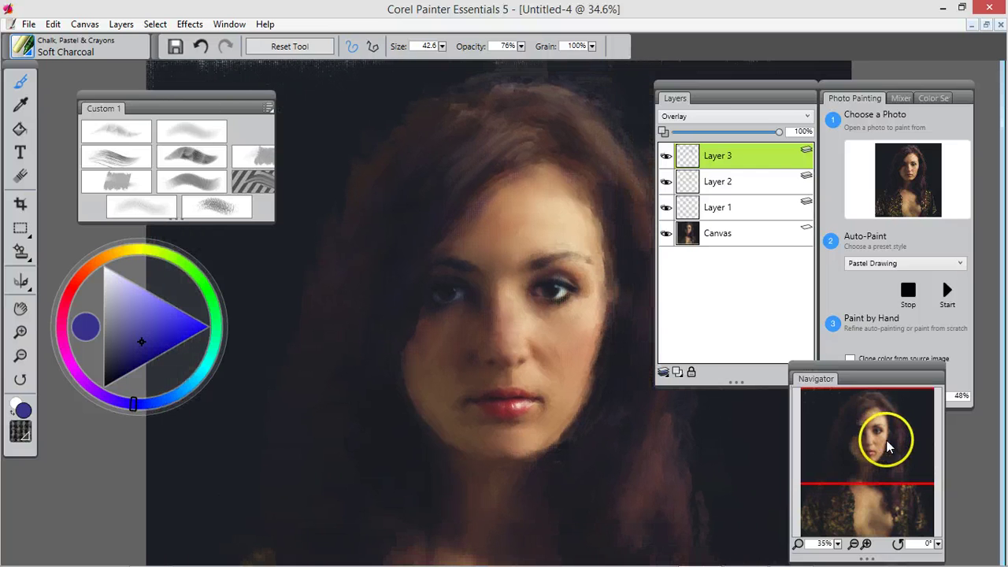
click(755, 142)
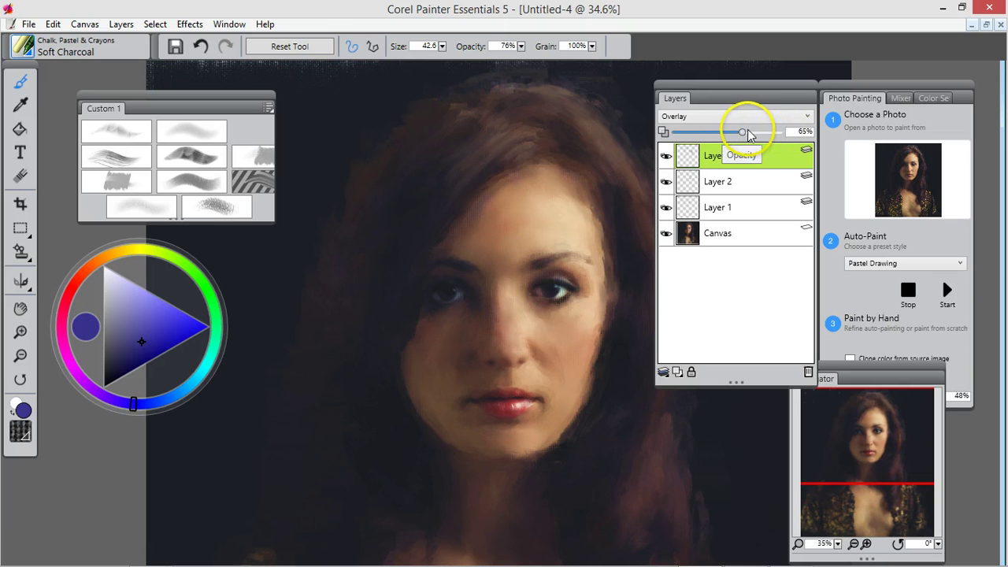
mouse_move(748, 129)
mouse_down()
mouse_move(726, 131)
mouse_move(735, 135)
mouse_up()
drag(715, 131, 717, 131)
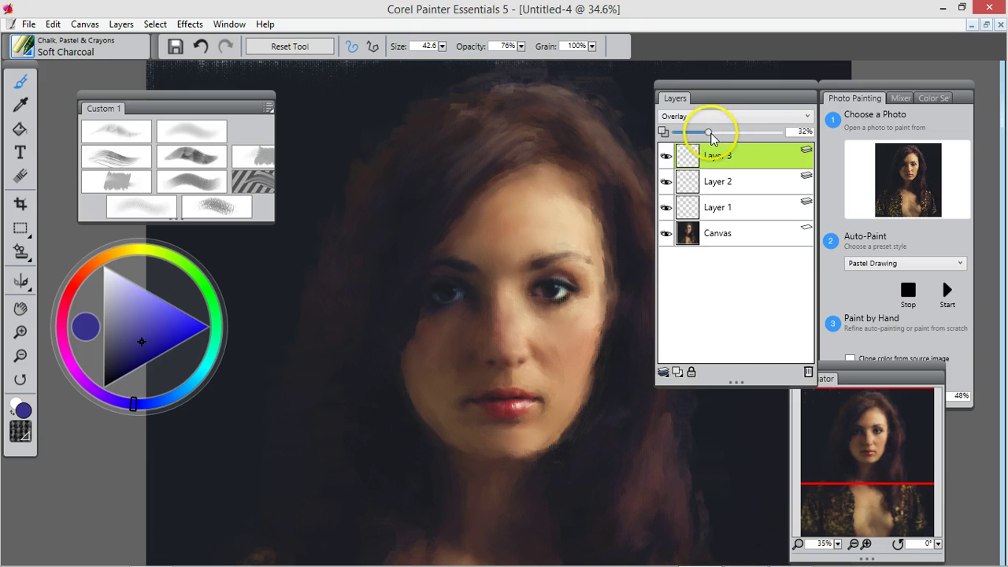
Add Layer 4, paint white highlights on the nose tip and right cheek, and set opacity to 59%
click(678, 371)
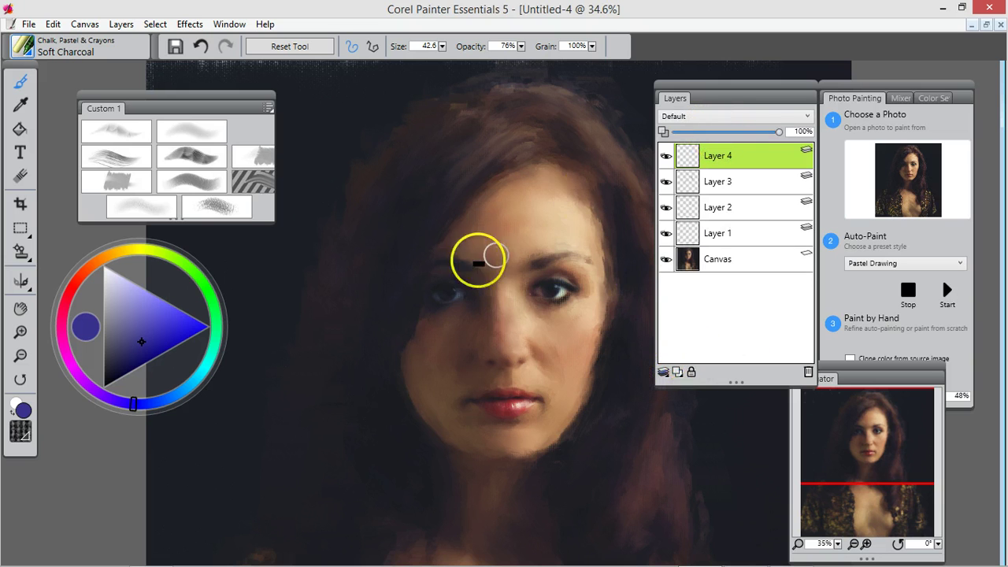
click(105, 272)
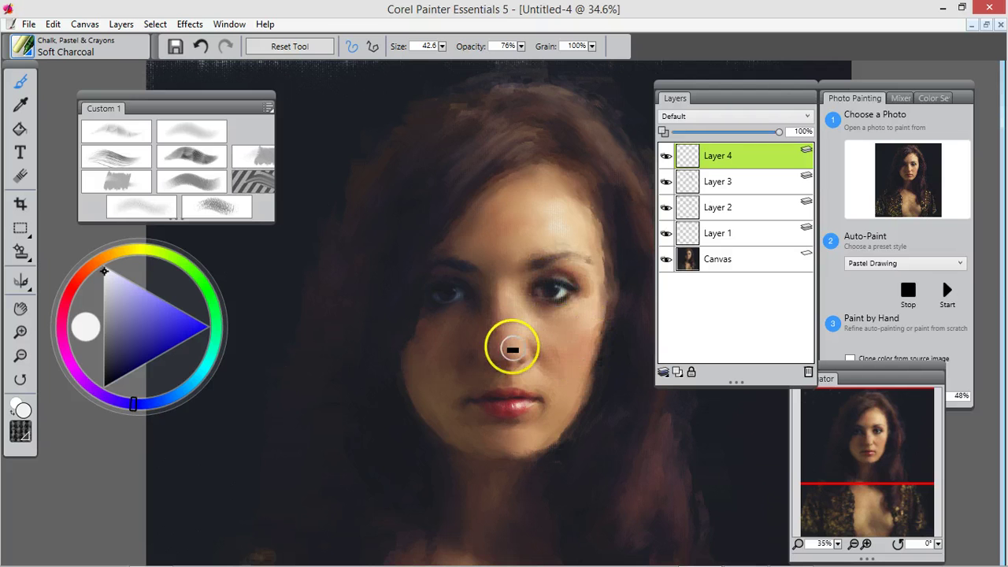
drag(513, 350, 510, 347)
mouse_move(596, 303)
mouse_down()
mouse_move(575, 336)
mouse_move(590, 331)
mouse_move(611, 284)
mouse_move(600, 324)
mouse_up()
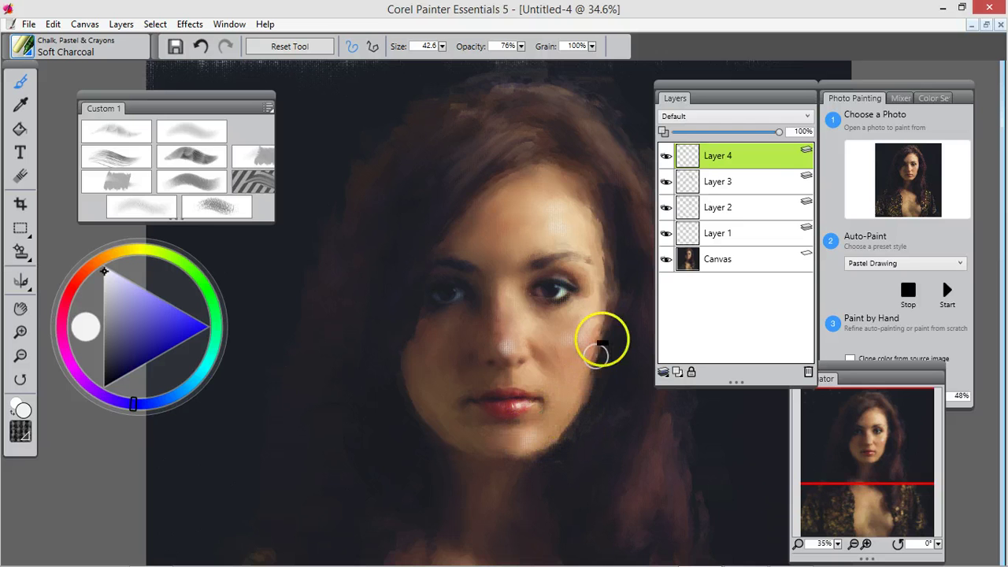
drag(777, 138, 731, 155)
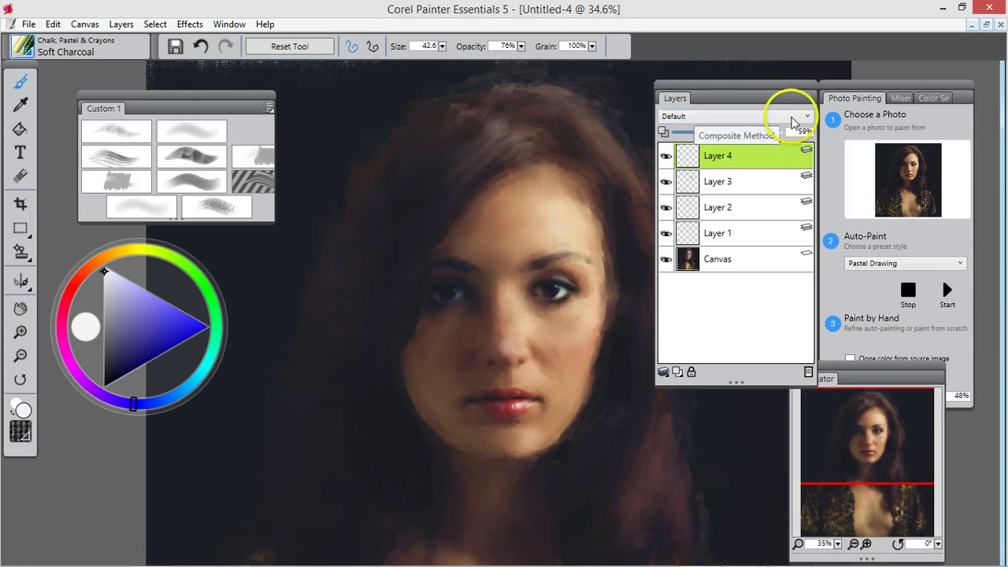
Zoom the Navigator out to about 16% and centre the whole portrait in the view
click(854, 544)
drag(837, 544, 823, 544)
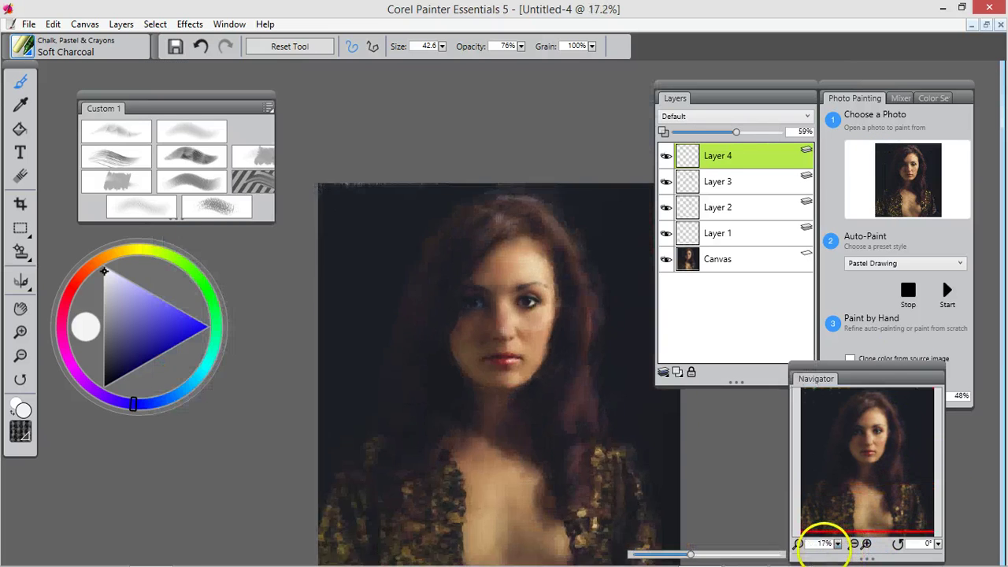
drag(856, 446, 859, 477)
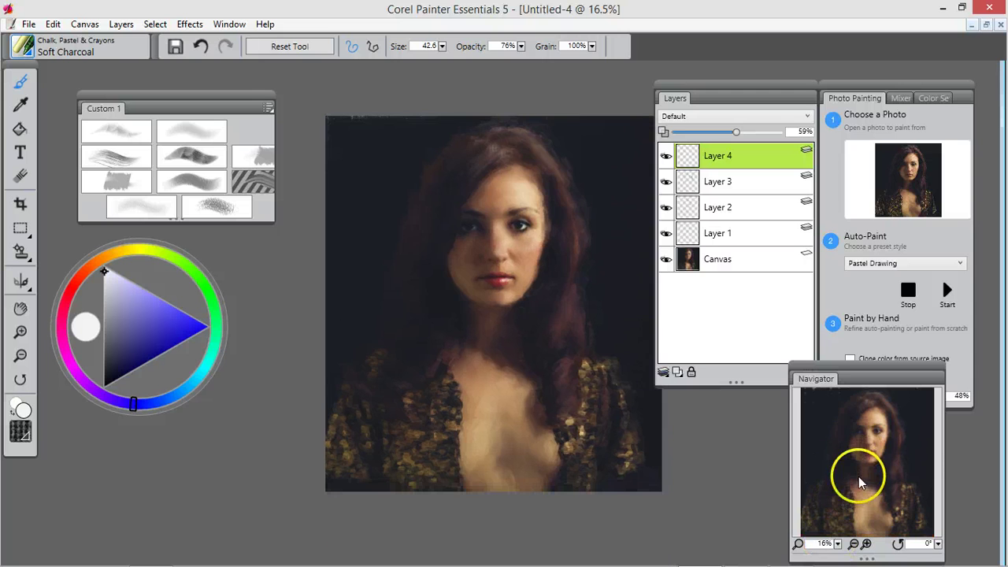